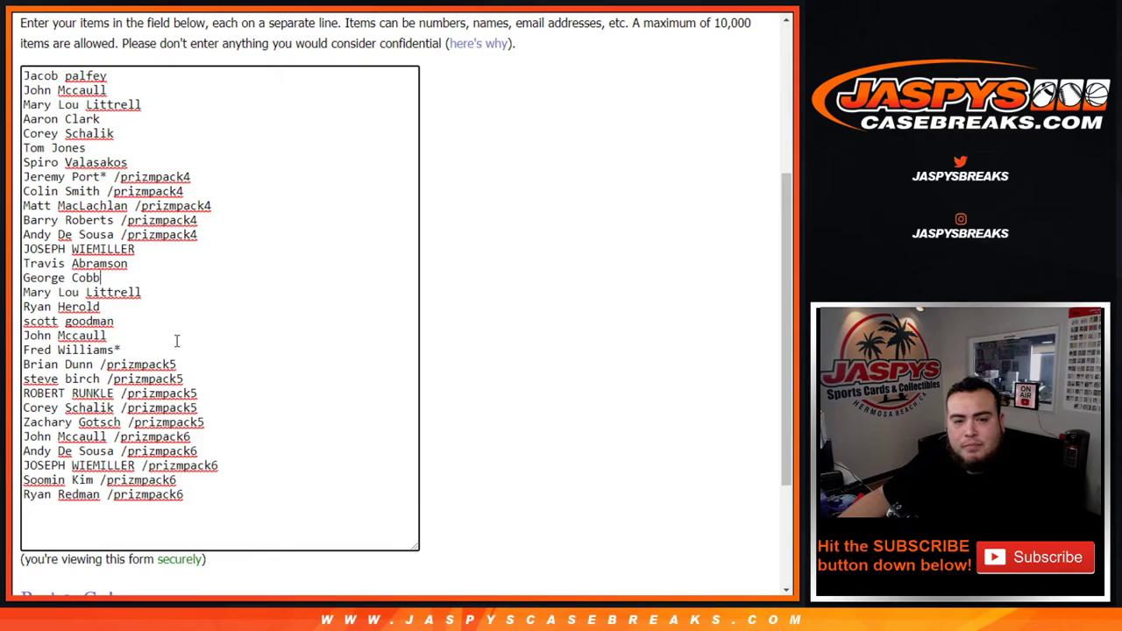
# - Check the two-dice roll that sets how many times to shuffle, and return to the participant name list
pyautogui.click(239, 495)
pyautogui.hotkey('ctrl', 'Tab')
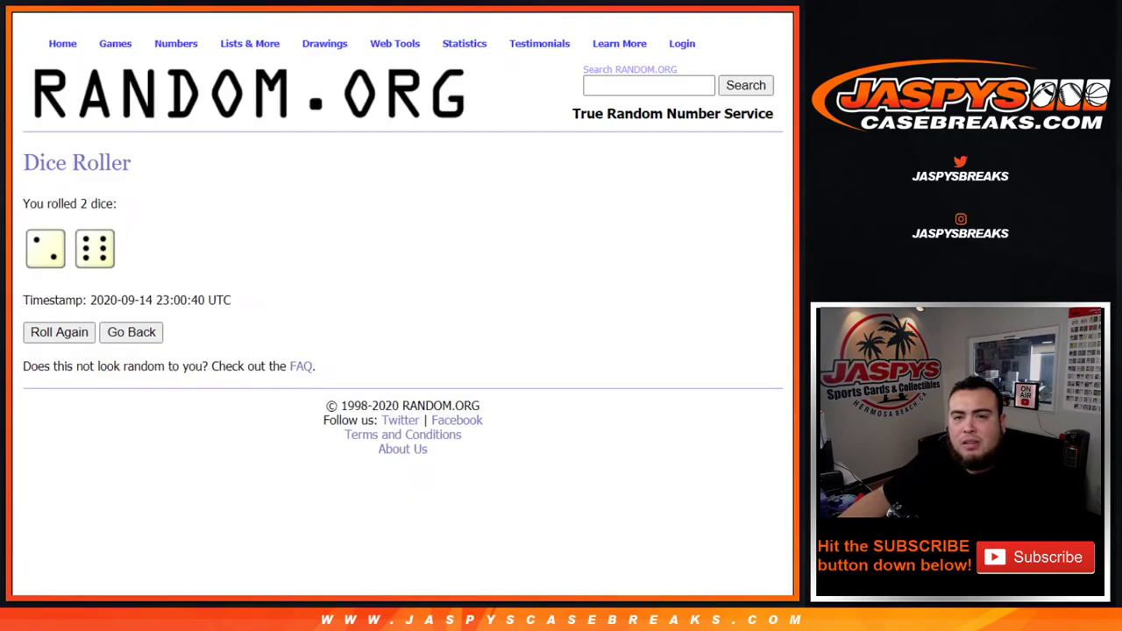
pyautogui.hotkey('ctrl', 'shift', 'Tab')
# - Randomize the list of participant names eight times and check the randomization count
pyautogui.scroll(-3, 82, 500)
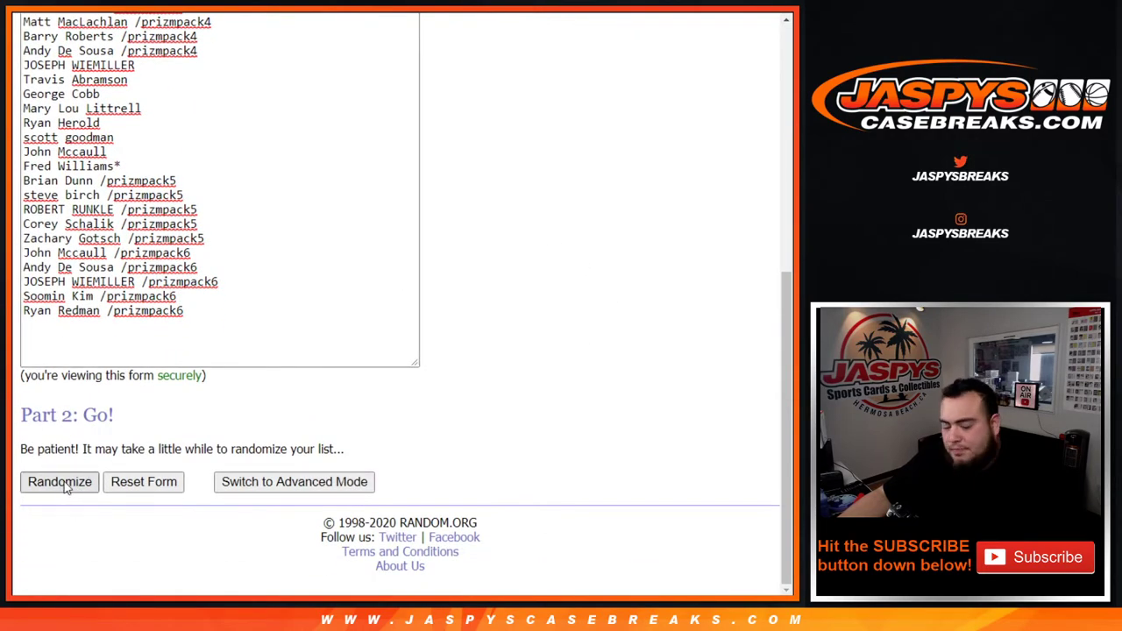
pyautogui.click(63, 488)
pyautogui.scroll(-2, 52, 482)
pyautogui.click(58, 486)
pyautogui.click(57, 487)
pyautogui.scroll(-3, 58, 486)
pyautogui.click(58, 486)
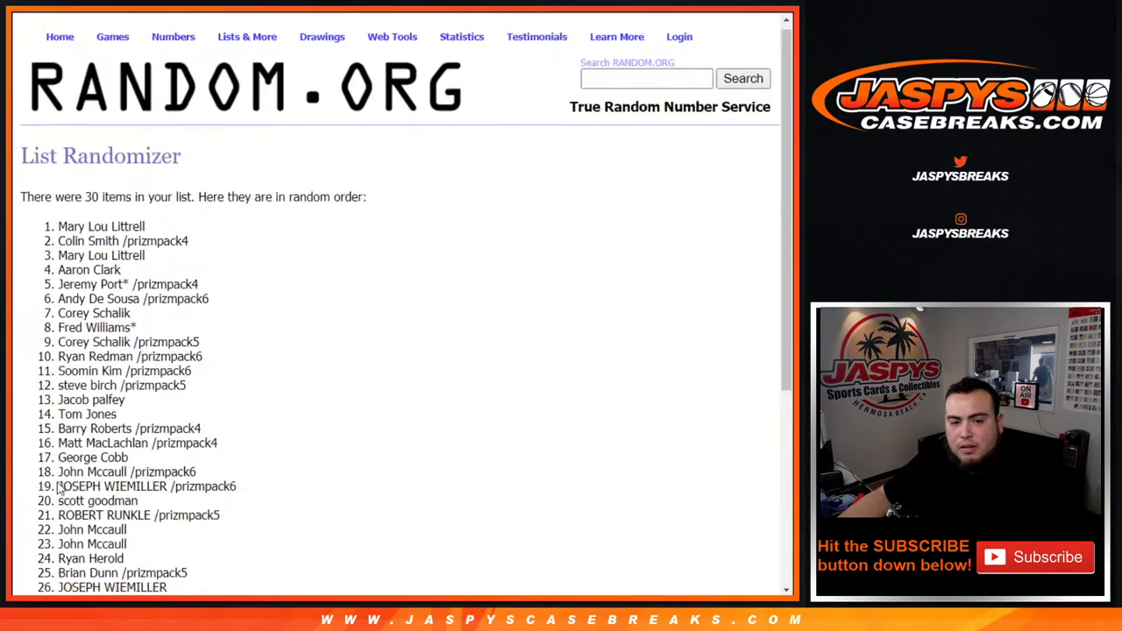
pyautogui.scroll(-3, 58, 489)
pyautogui.click(58, 487)
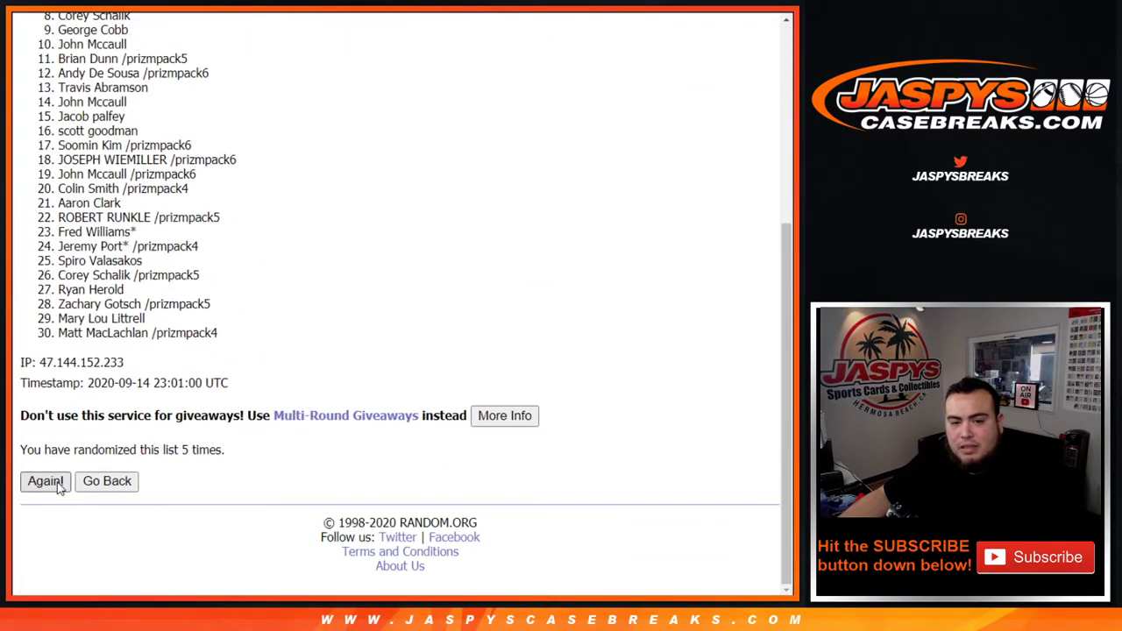
pyautogui.click(46, 481)
pyautogui.click(57, 487)
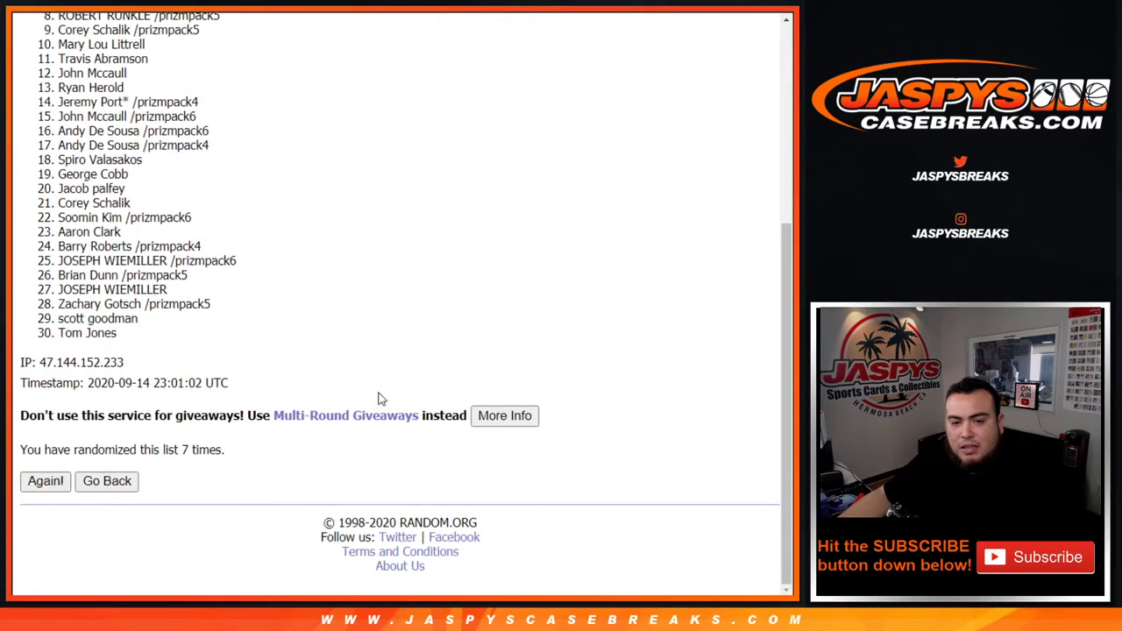
pyautogui.press('F5')
pyautogui.moveTo(178, 449); pyautogui.dragTo(286, 447)
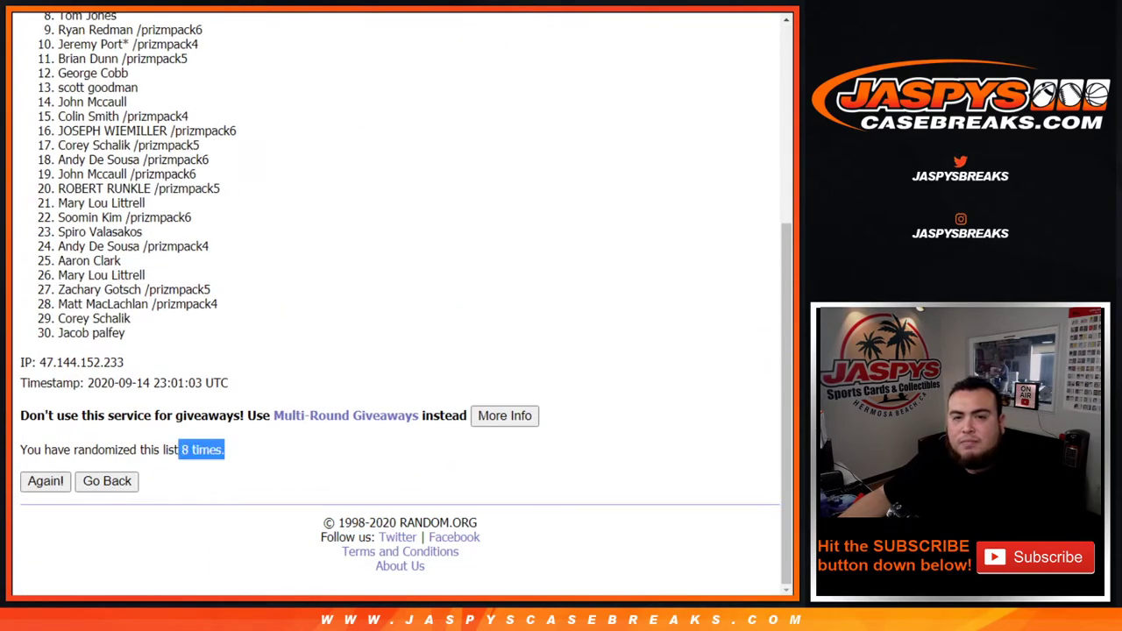
# - Copy all 30 randomized names into column A of a new blank Google Sheets spreadsheet
pyautogui.hotkey('ctrl', 'Tab')
pyautogui.hotkey('ctrl', 'Tab')
pyautogui.scroll(10, 243, 373)
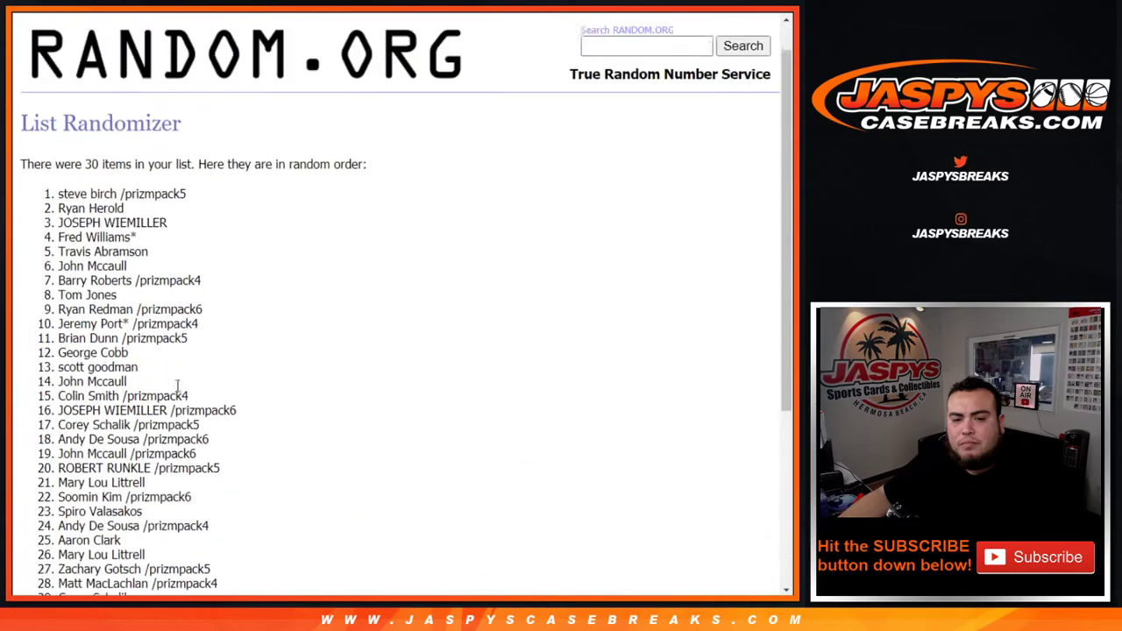
pyautogui.moveTo(40, 233); pyautogui.dragTo(230, 334)
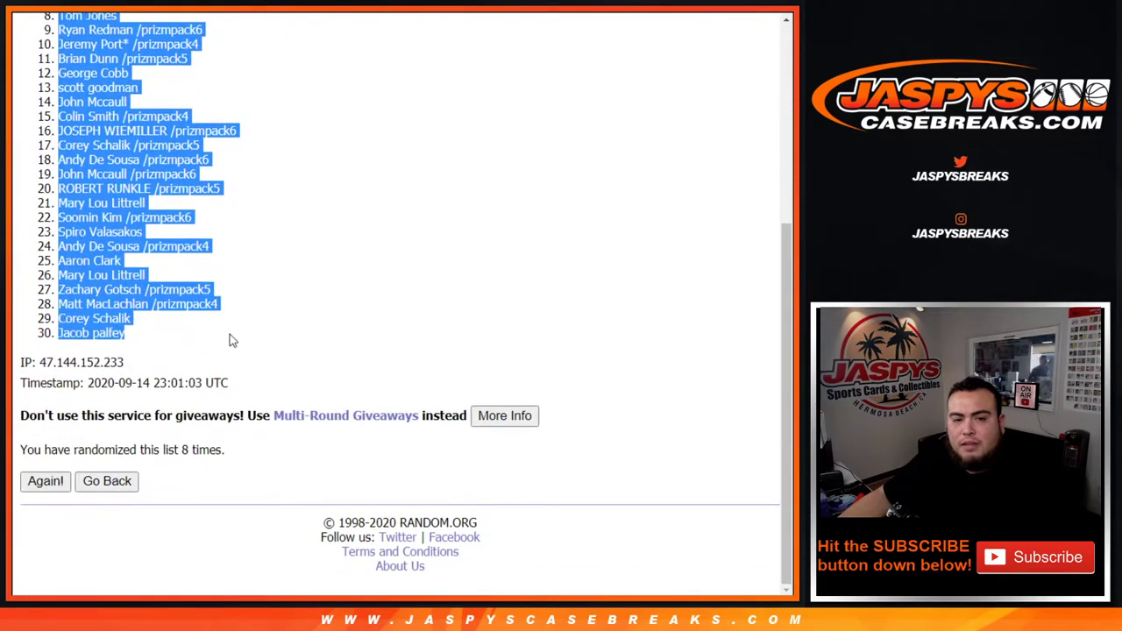
pyautogui.hotkey('ctrl', 'Tab')
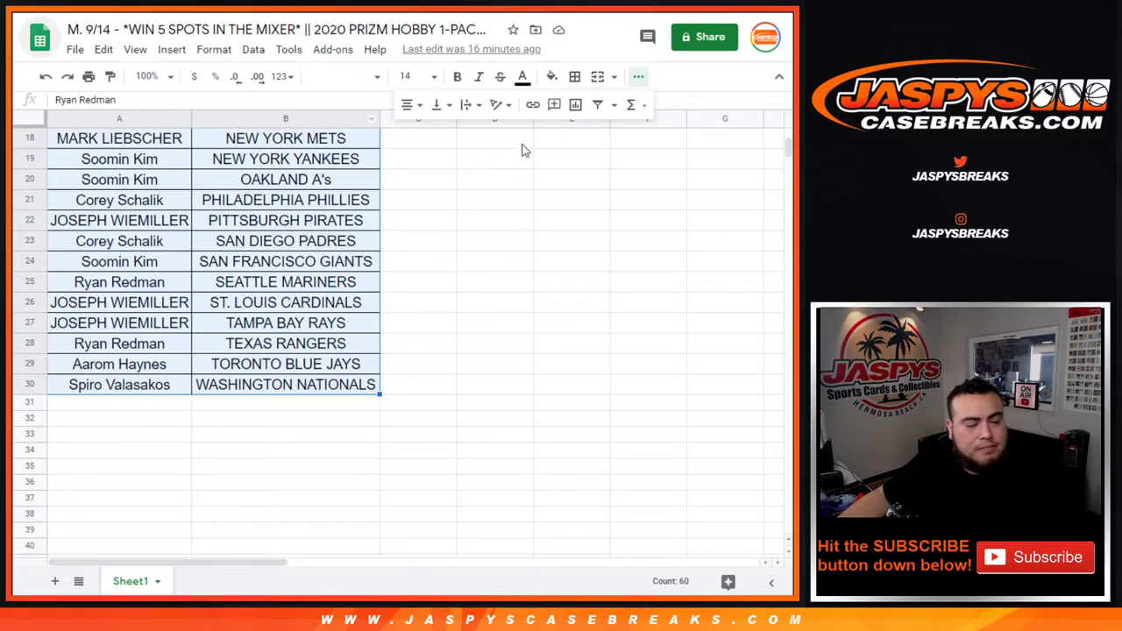
pyautogui.hotkey('ctrl', 'Tab')
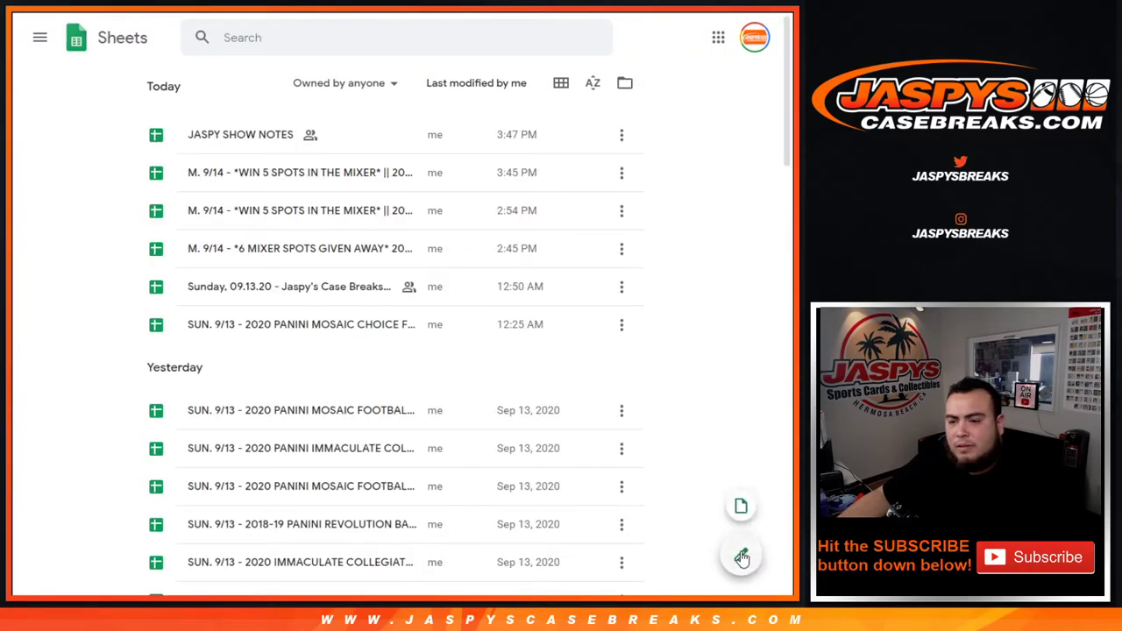
pyautogui.click(742, 558)
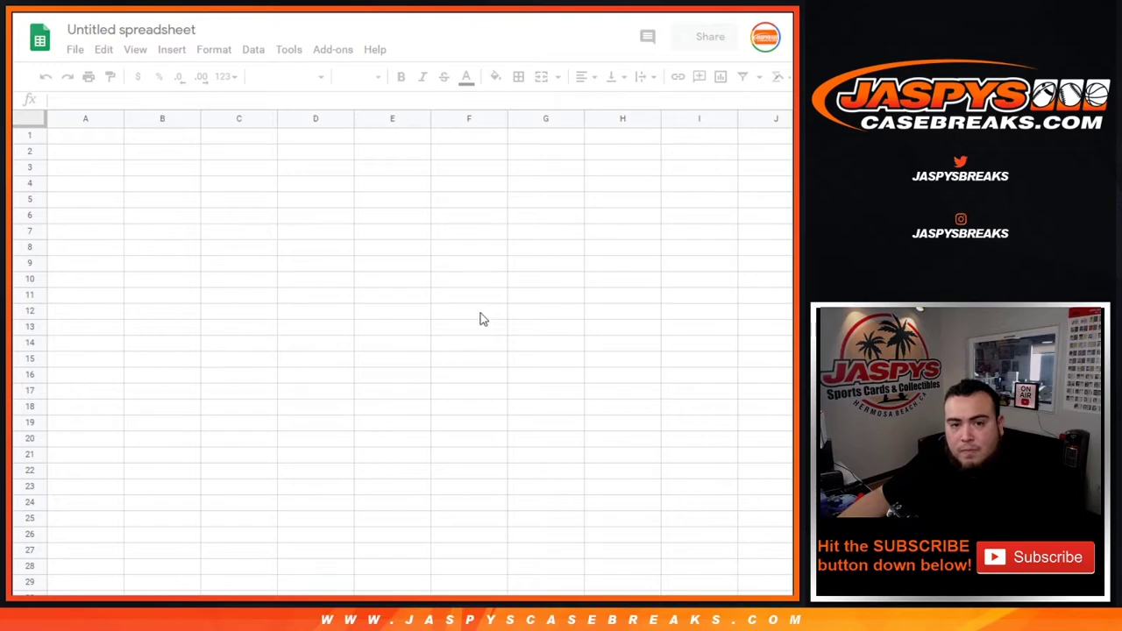
pyautogui.hotkey('ctrl', 'v')
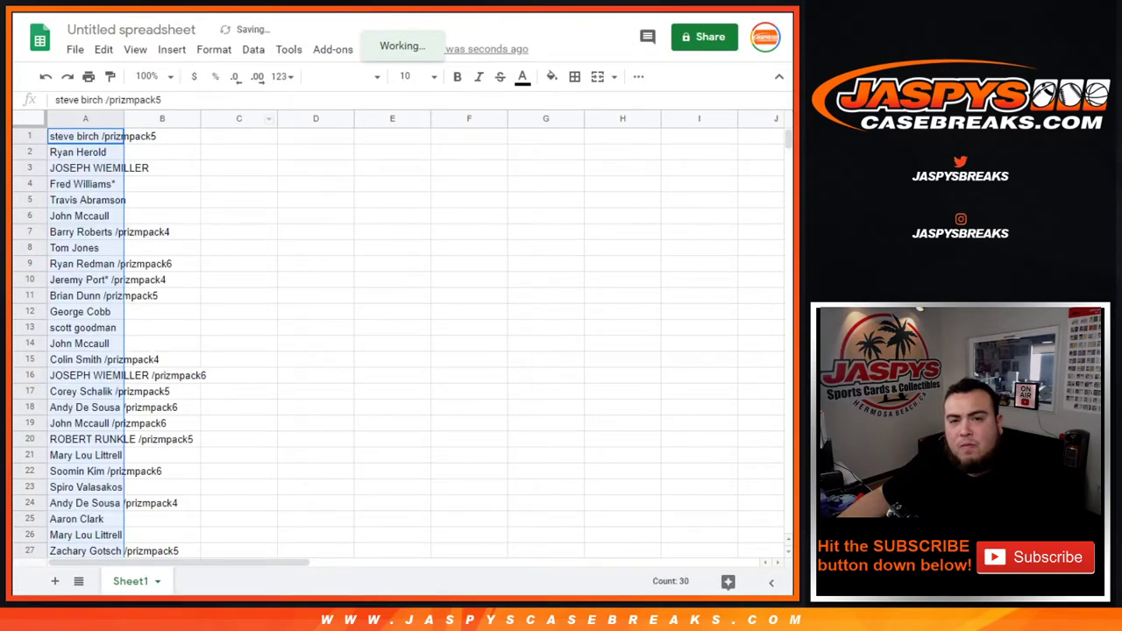
# - Switch to the baseball team list in RANDOM.ORG, randomize it eight times and check the randomization count
pyautogui.hotkey('ctrl', 'Tab')
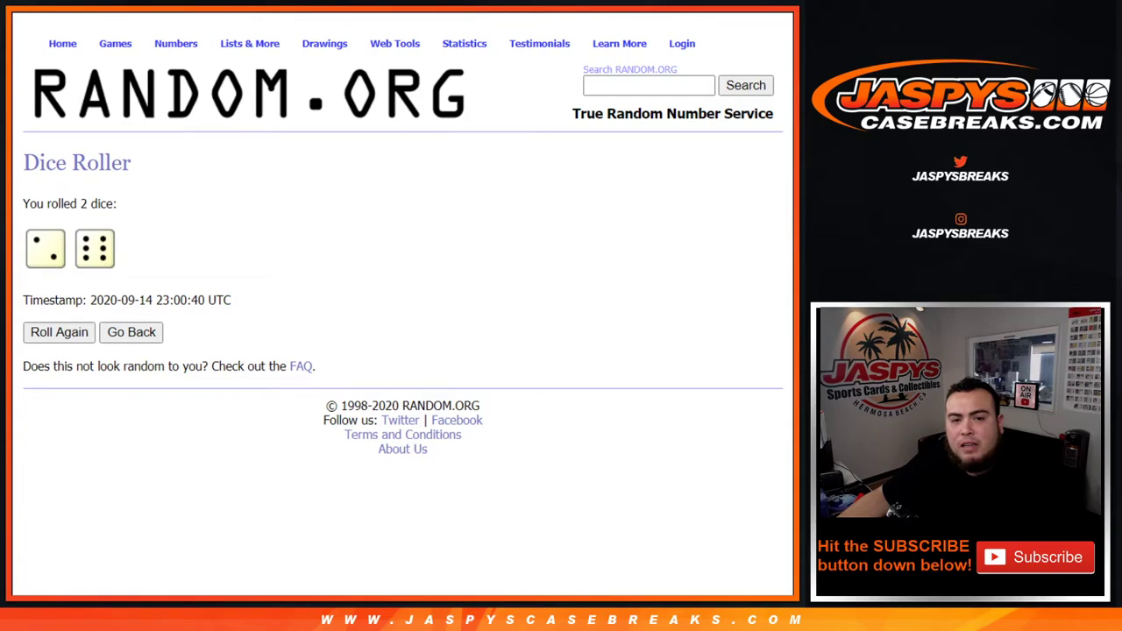
pyautogui.hotkey('ctrl', 'Tab')
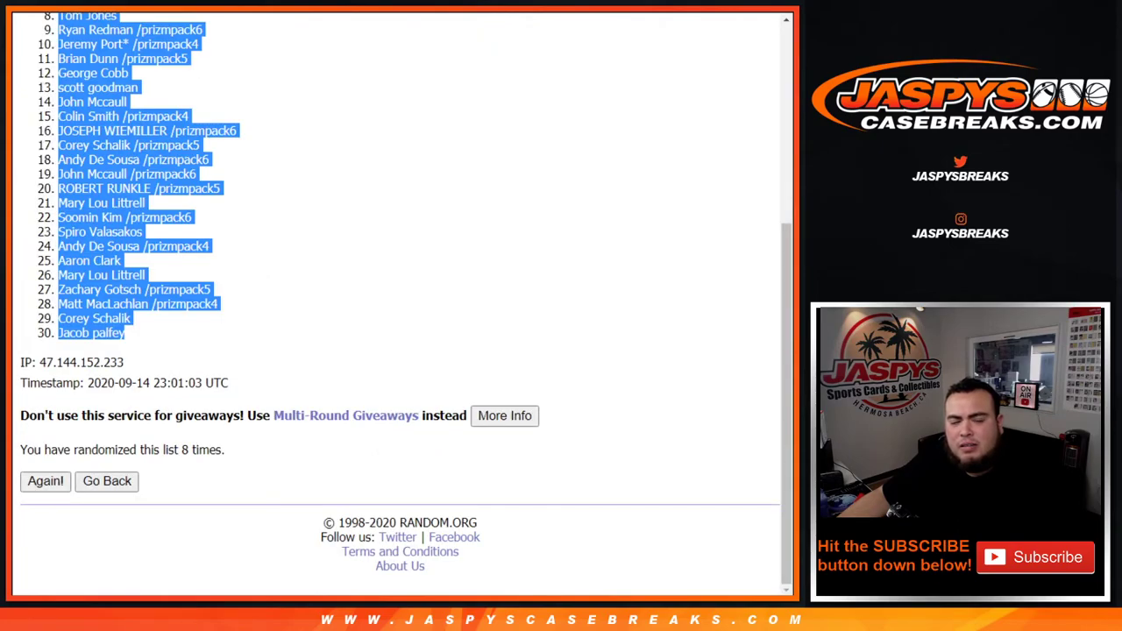
pyautogui.hotkey('ctrl', 'Tab')
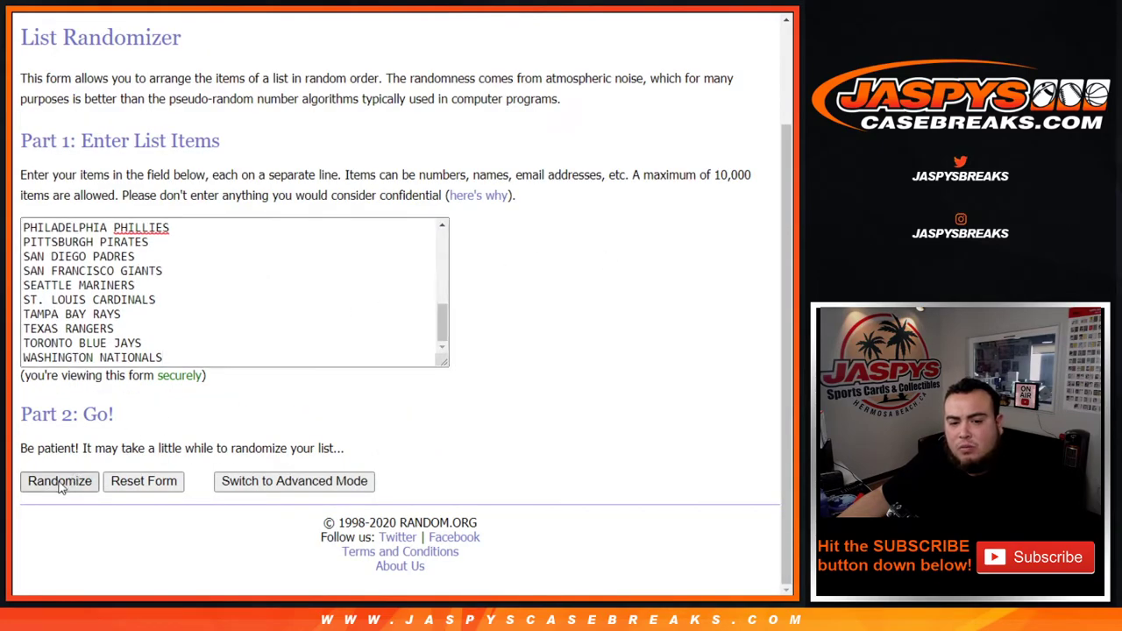
pyautogui.click(60, 486)
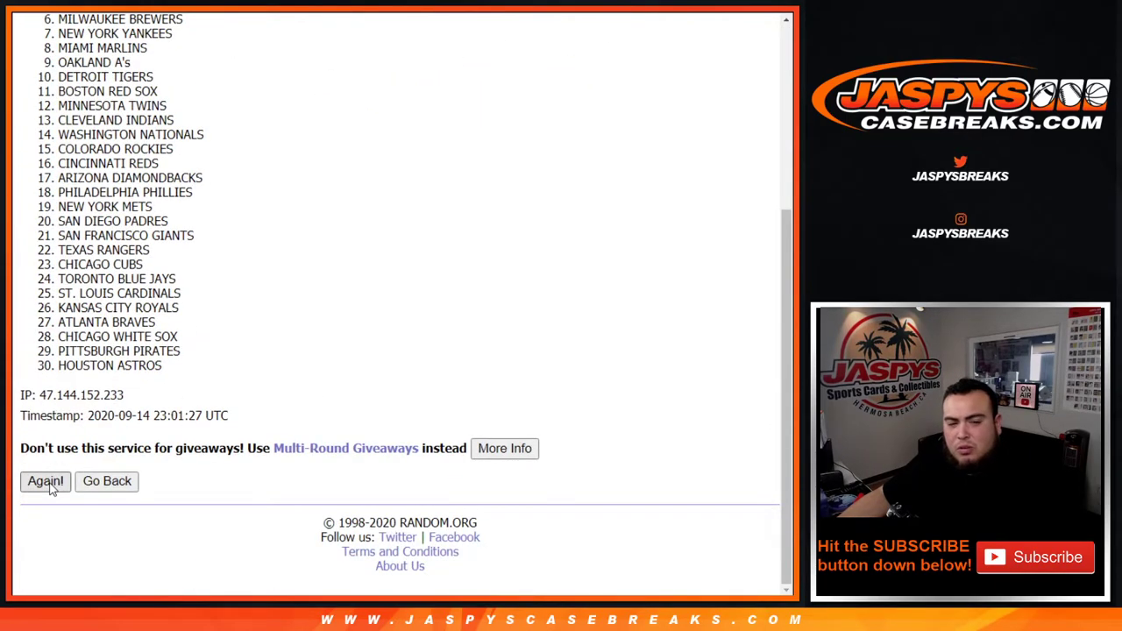
pyautogui.click(50, 484)
pyautogui.click(50, 484)
pyautogui.click(50, 489)
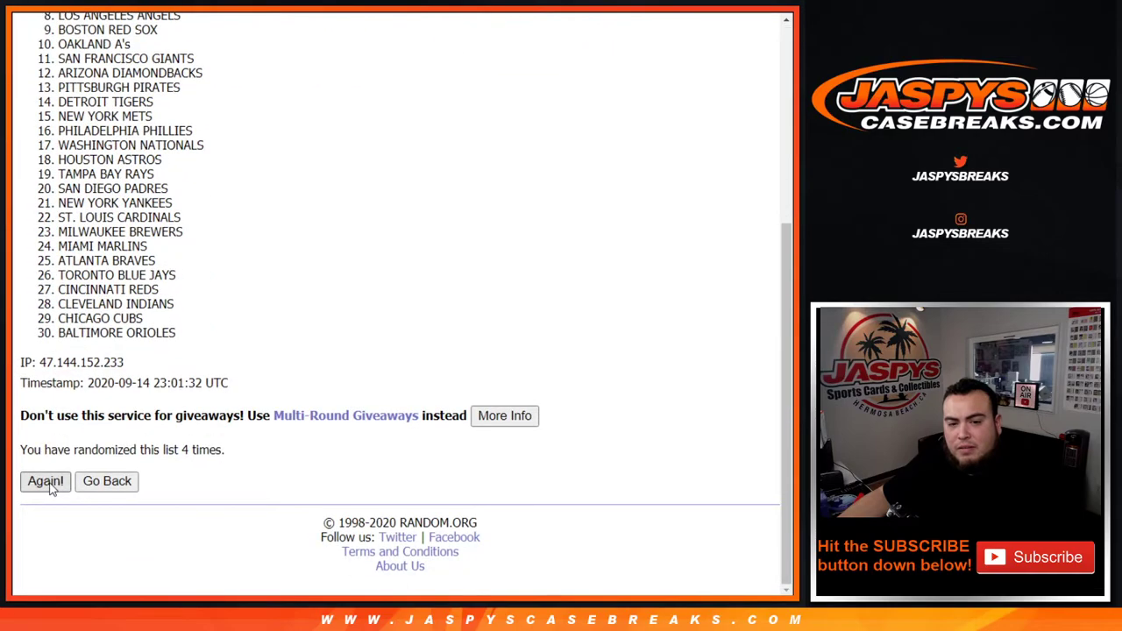
pyautogui.click(46, 482)
pyautogui.click(46, 482)
pyautogui.click(49, 484)
pyautogui.click(45, 481)
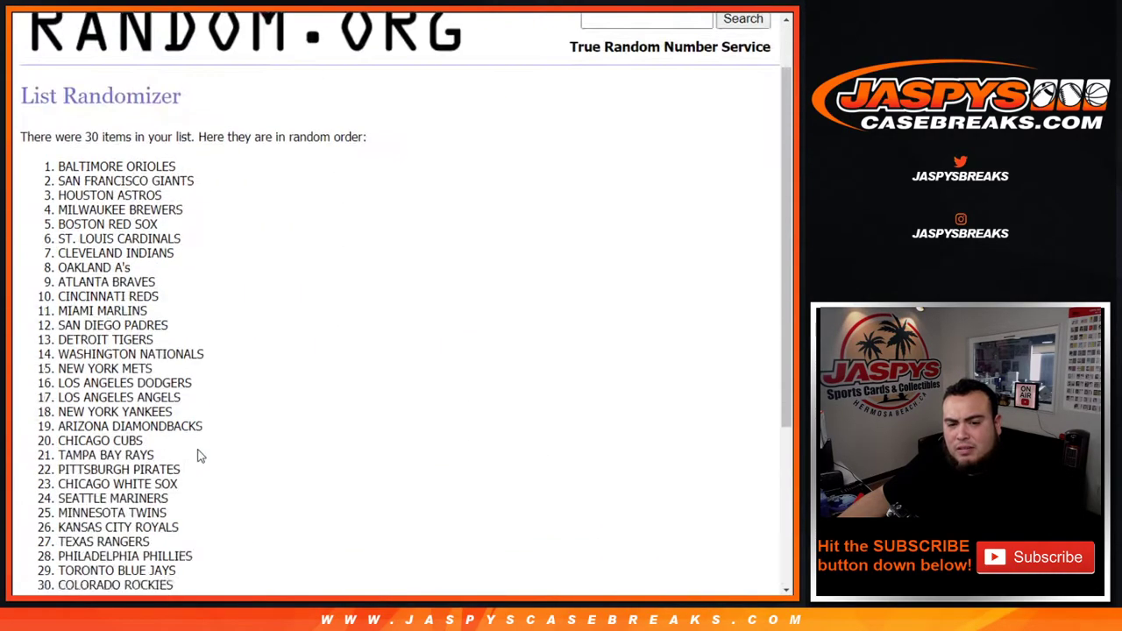
pyautogui.moveTo(182, 450); pyautogui.dragTo(292, 449)
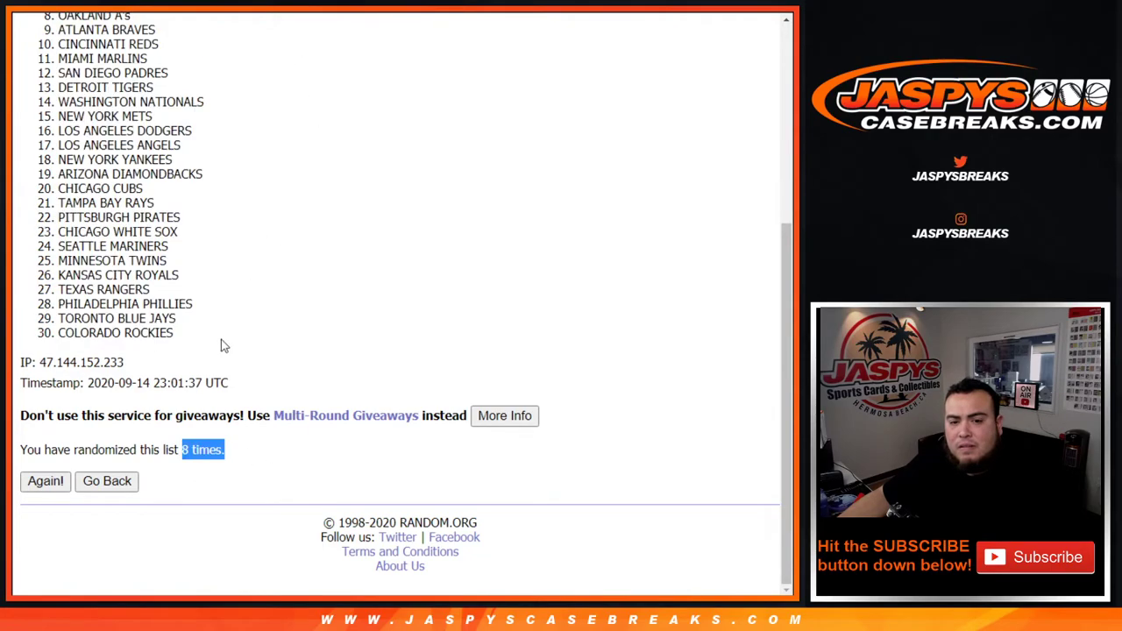
# - Copy all 30 randomized teams into column B of the new spreadsheet, starting beside the first name
pyautogui.scroll(5, 220, 343)
pyautogui.moveTo(42, 231); pyautogui.dragTo(270, 333)
pyautogui.hotkey('ctrl', 'c')
pyautogui.scroll(-4, 303, 263)
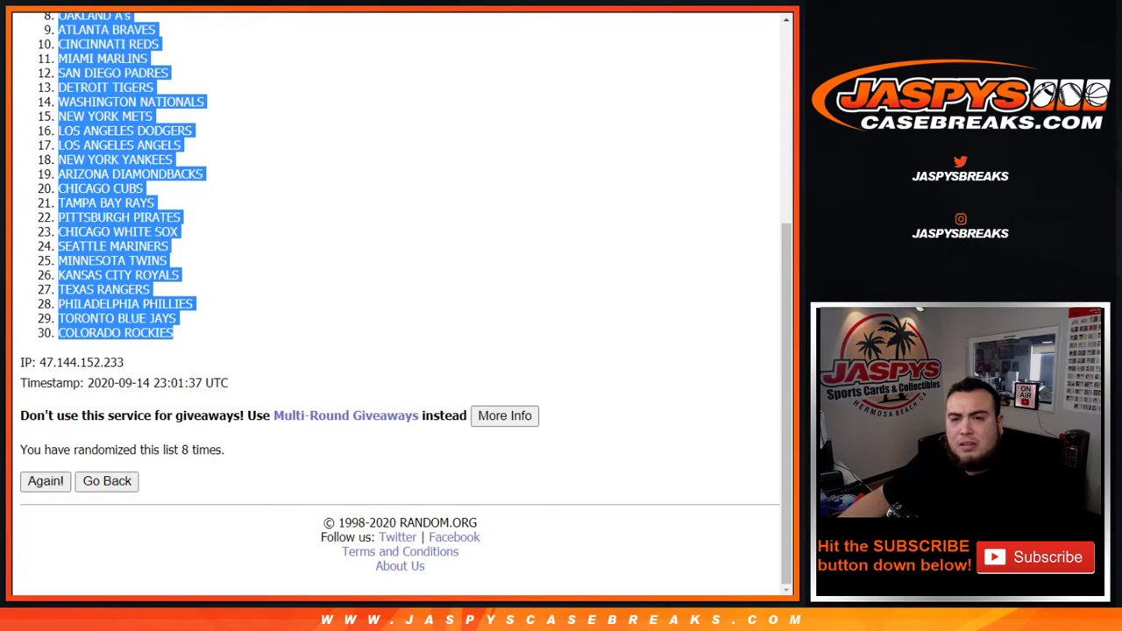
pyautogui.hotkey('alt', 'Tab')
pyautogui.click(182, 137)
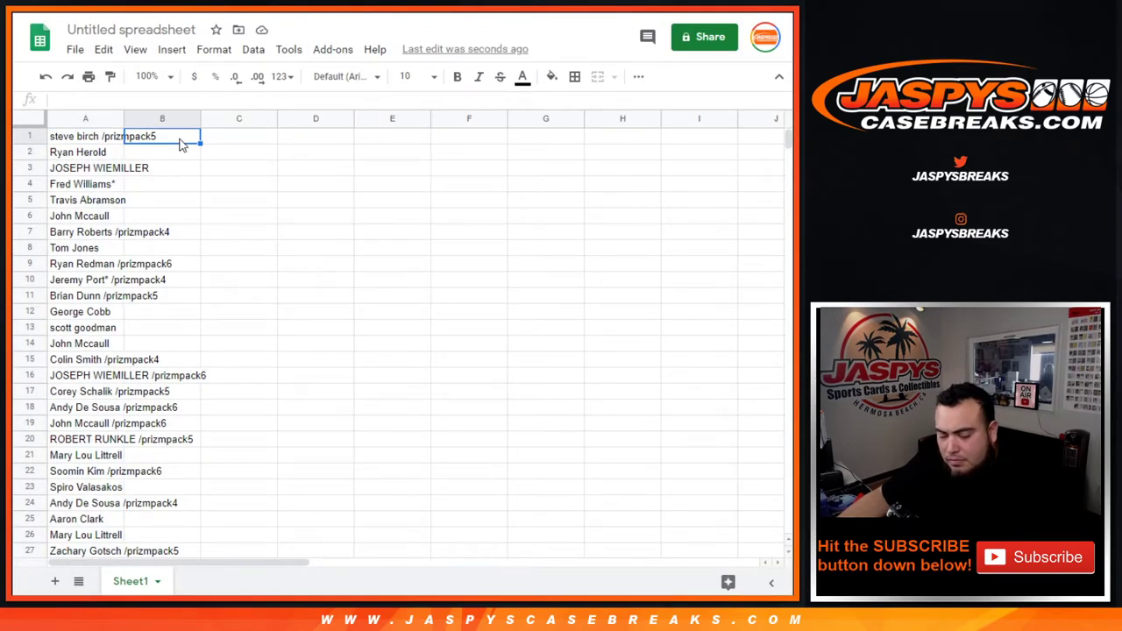
pyautogui.hotkey('ctrl', 'v')
# - Set the whole sheet's font size to 14 and fit the column widths to their contents
pyautogui.click(32, 119)
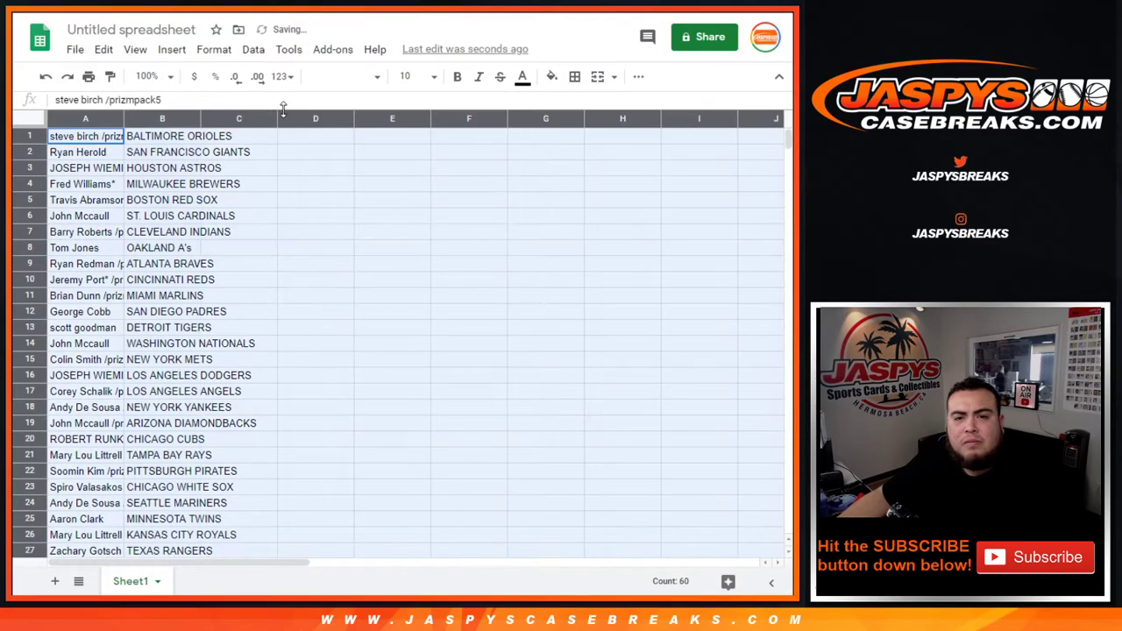
pyautogui.click(412, 76)
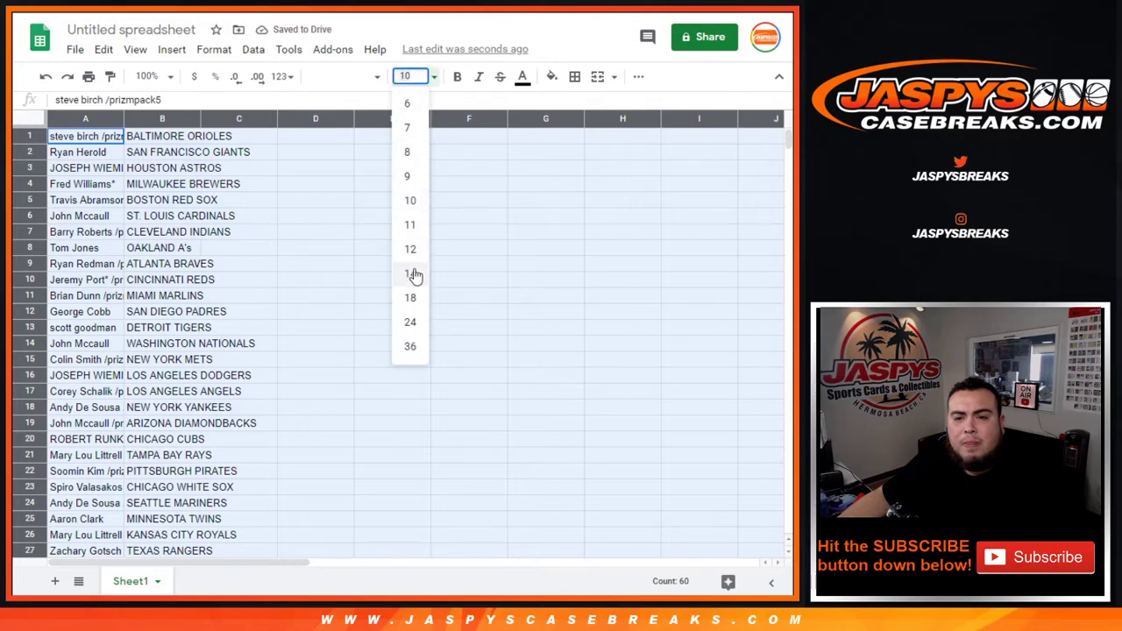
pyautogui.press('Return')
pyautogui.doubleClick(123, 119)
# - Go through the name and team pairings one row at a time, from row 1 to row 16
pyautogui.click(19, 138)
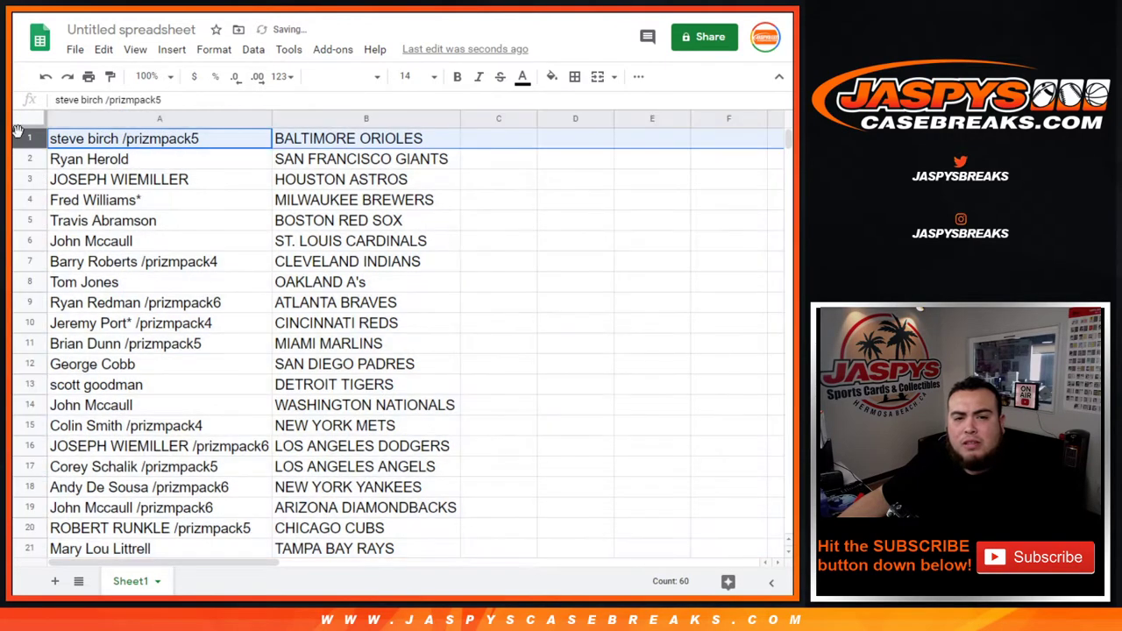
pyautogui.click(24, 159)
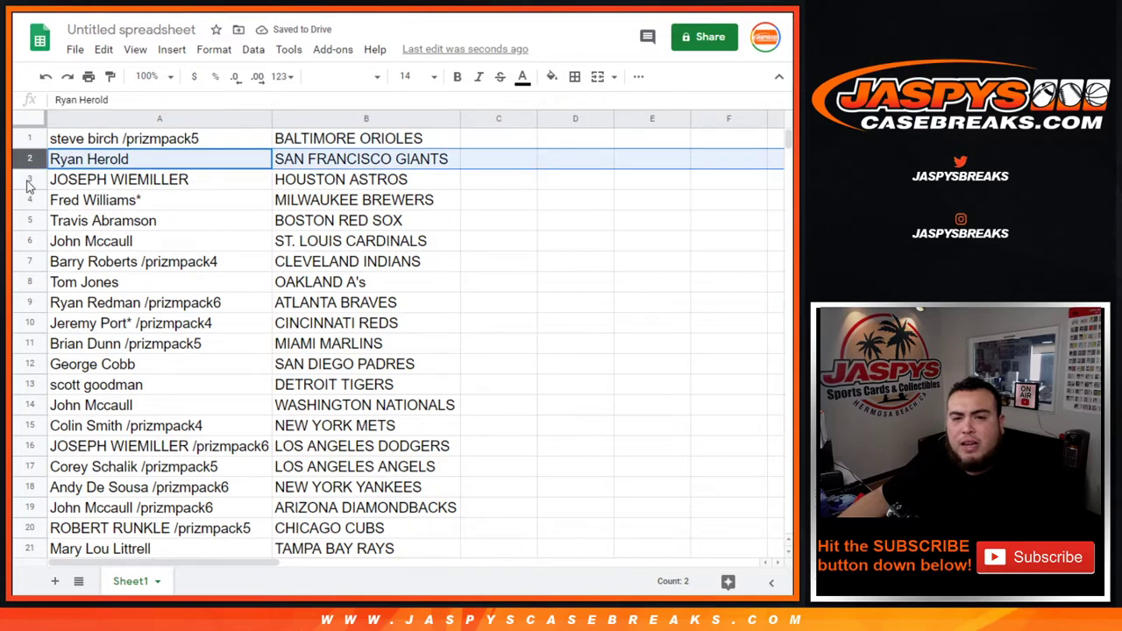
pyautogui.click(30, 180)
pyautogui.click(30, 199)
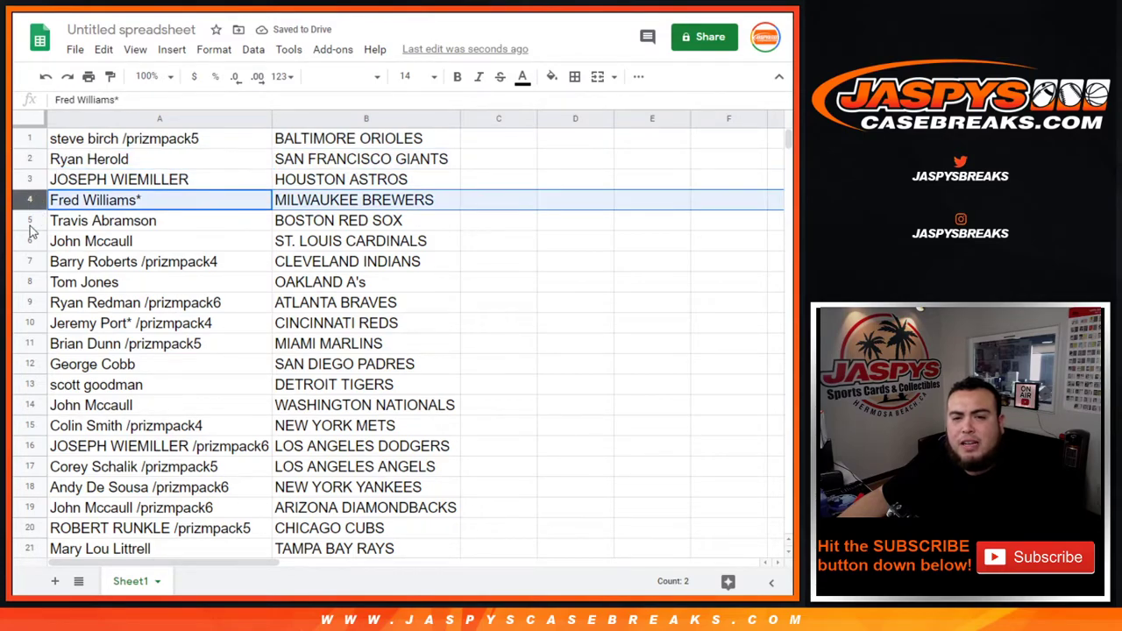
pyautogui.click(29, 221)
pyautogui.click(33, 242)
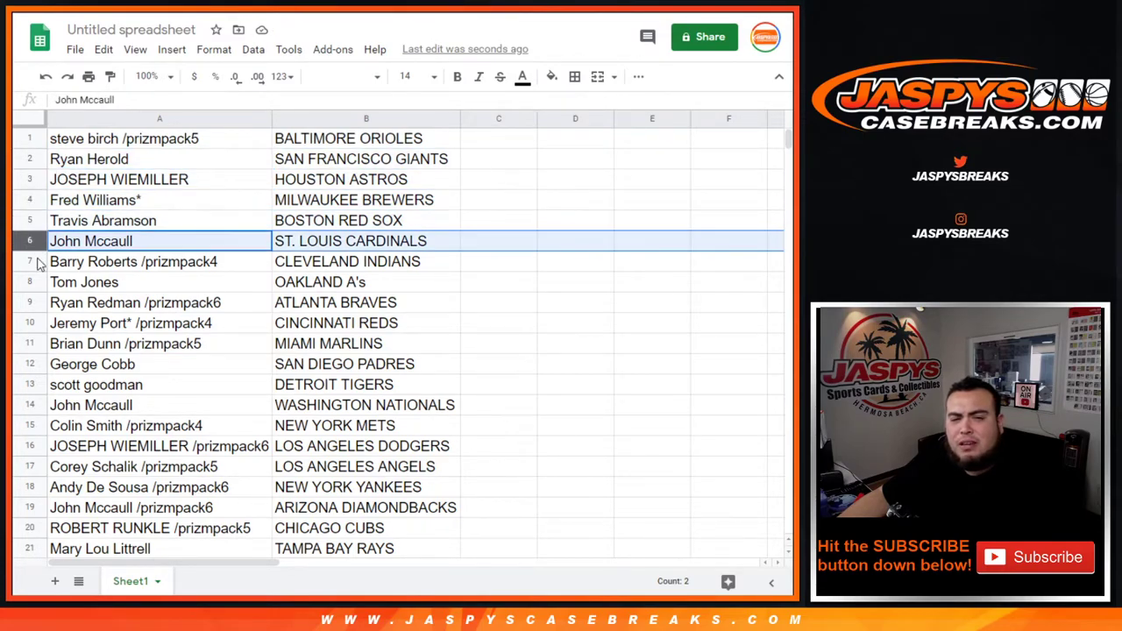
pyautogui.click(33, 262)
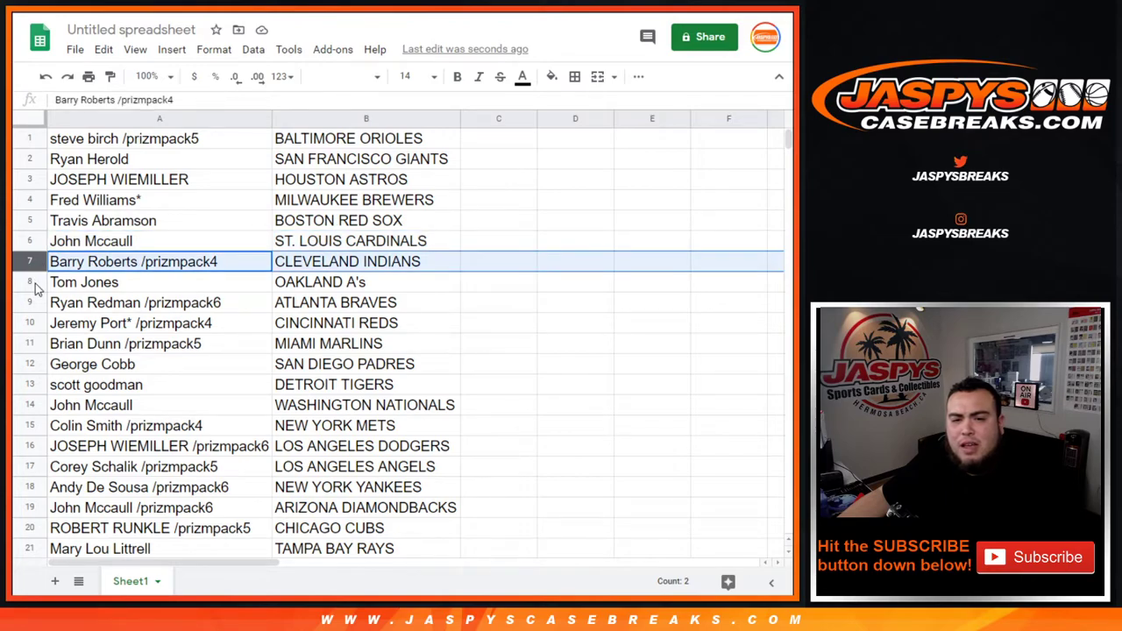
pyautogui.click(33, 282)
pyautogui.click(31, 305)
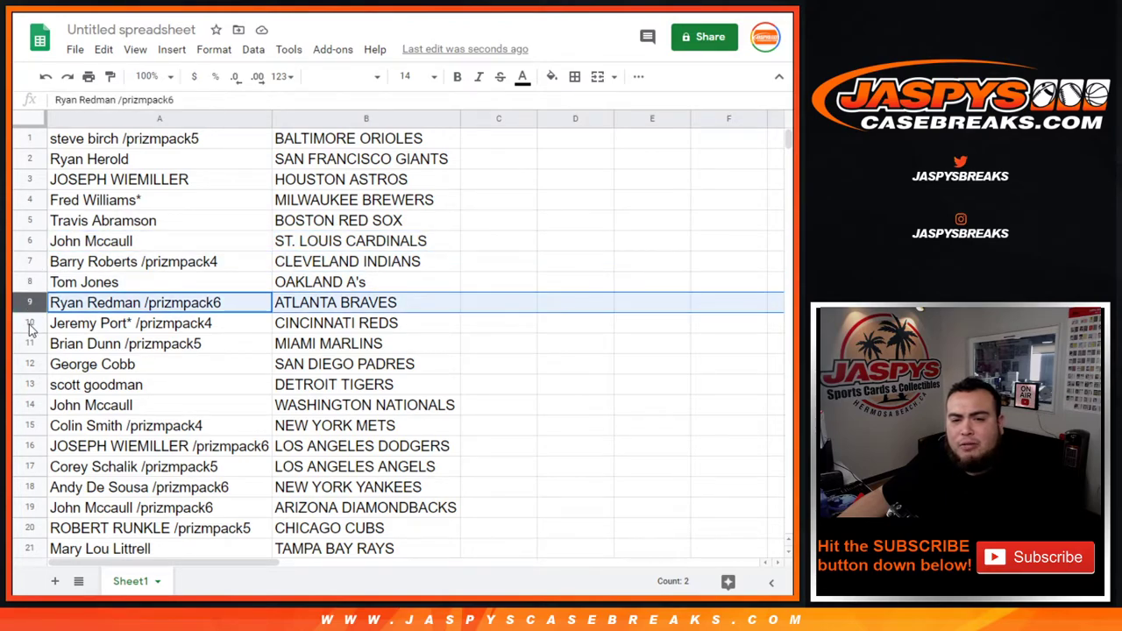
pyautogui.click(29, 324)
pyautogui.click(27, 348)
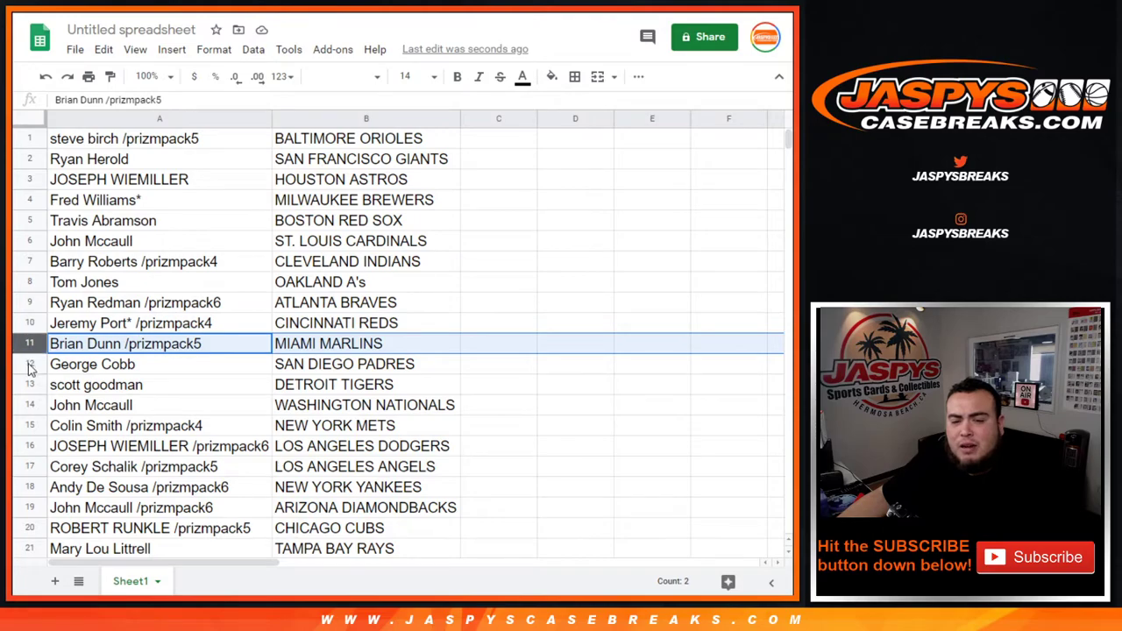
pyautogui.click(29, 366)
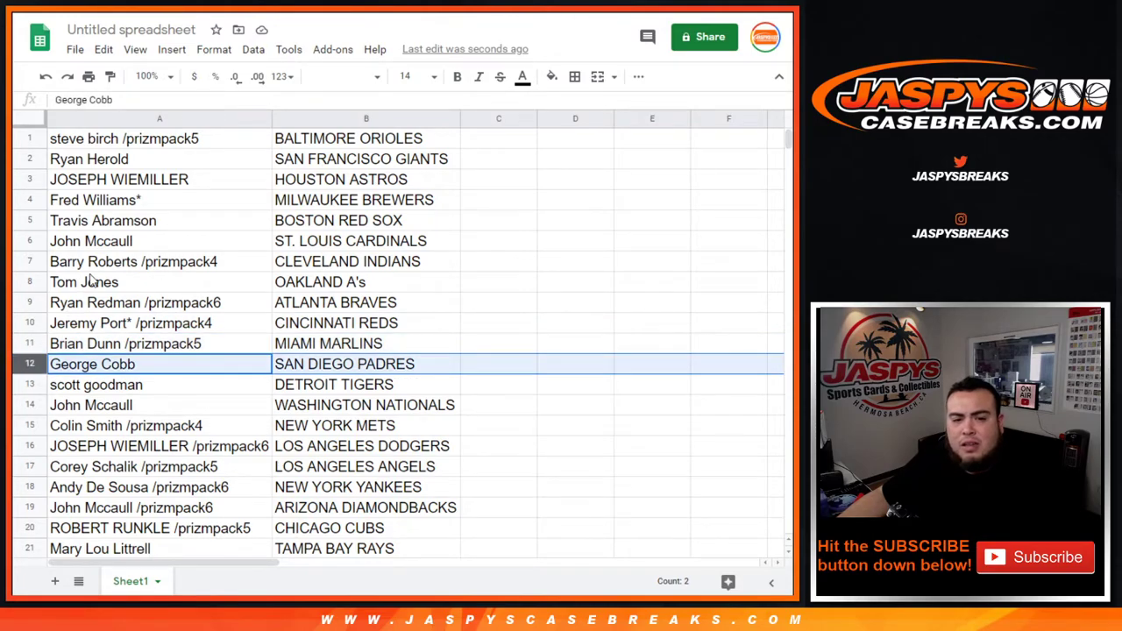
pyautogui.scroll(-3, 90, 277)
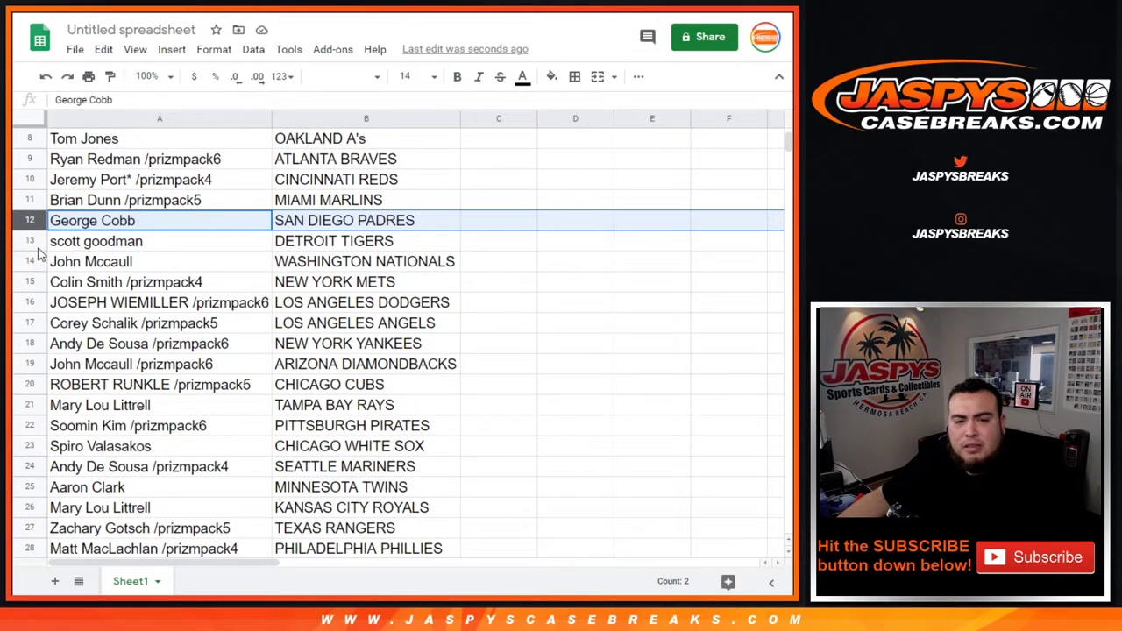
pyautogui.click(32, 242)
pyautogui.click(32, 266)
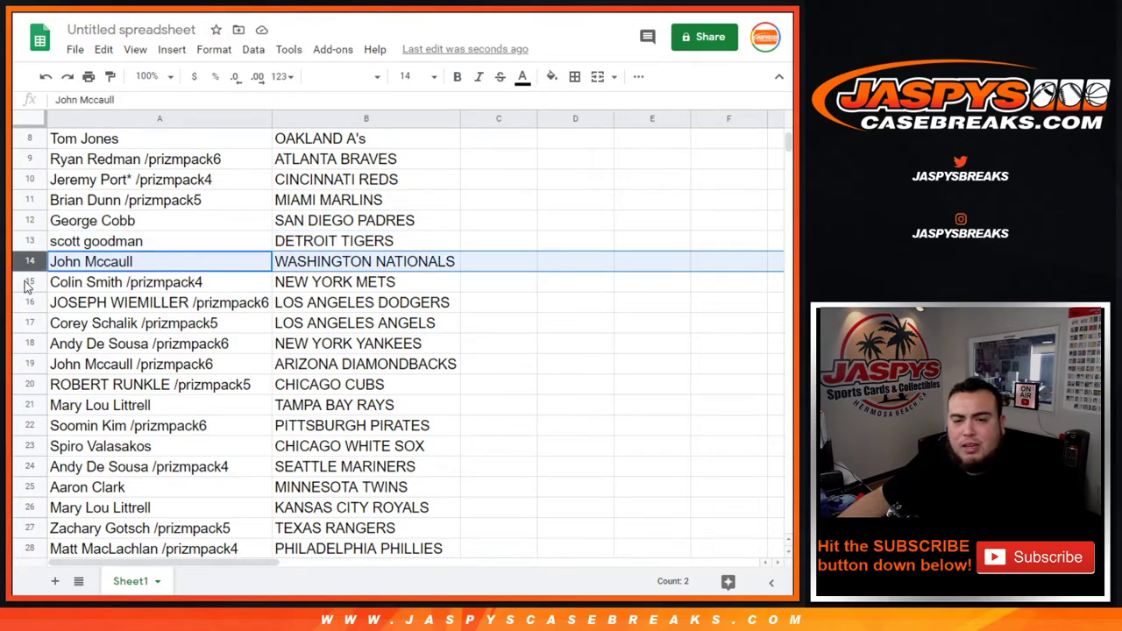
pyautogui.click(26, 281)
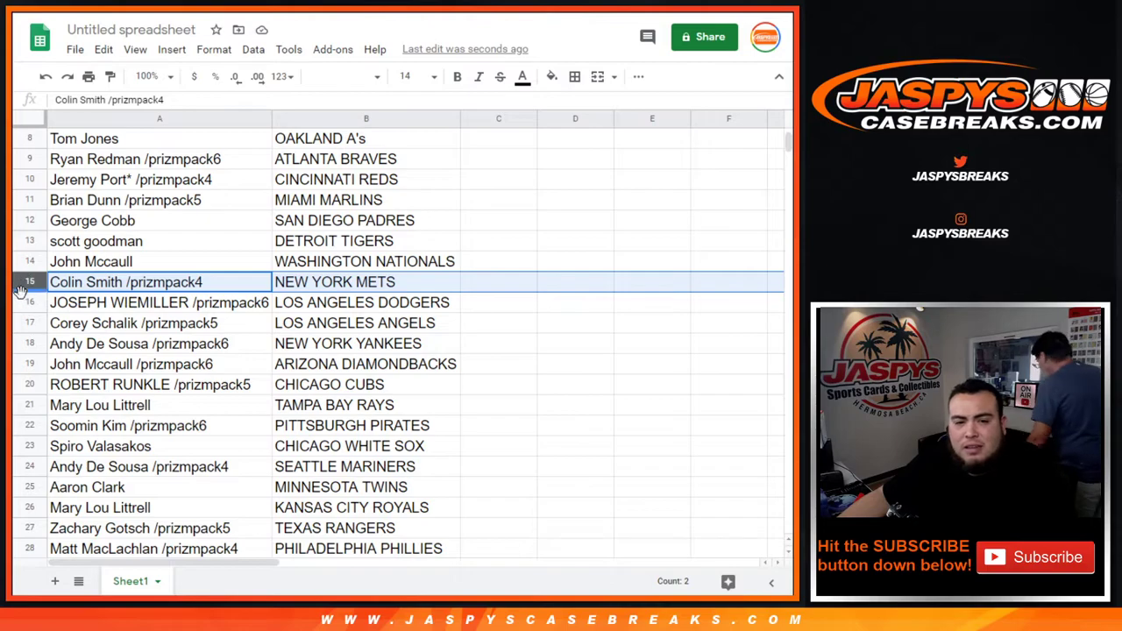
pyautogui.click(27, 302)
pyautogui.scroll(3, 234, 359)
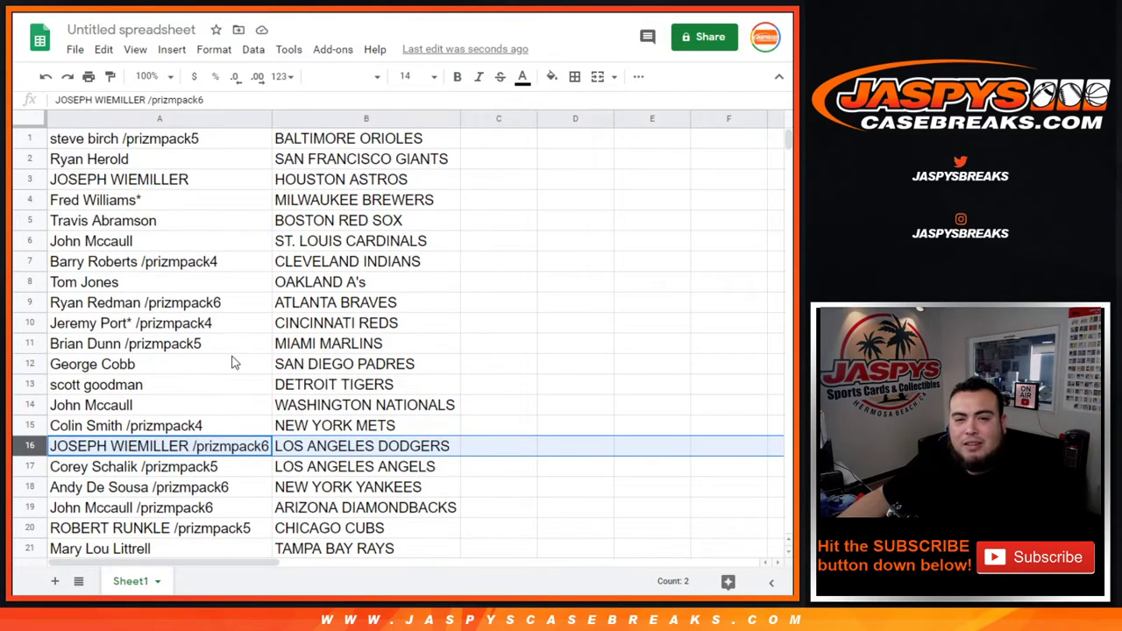
# - Go through the remaining name and team pairings one row at a time, from row 17 to row 30
pyautogui.scroll(-3, 234, 362)
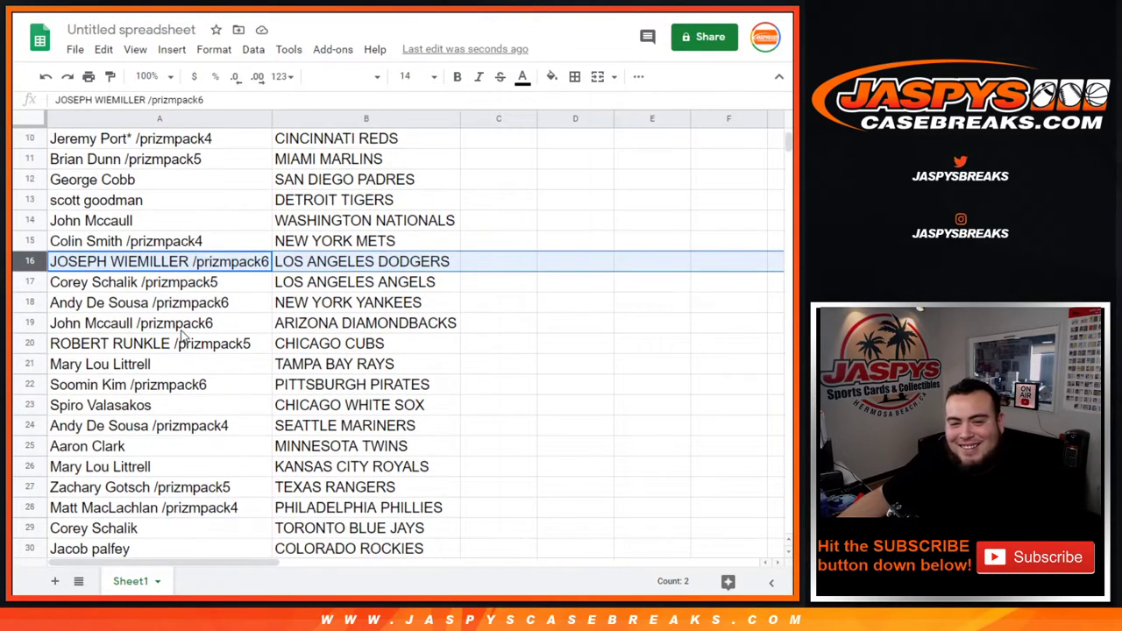
pyautogui.click(30, 282)
pyautogui.click(33, 303)
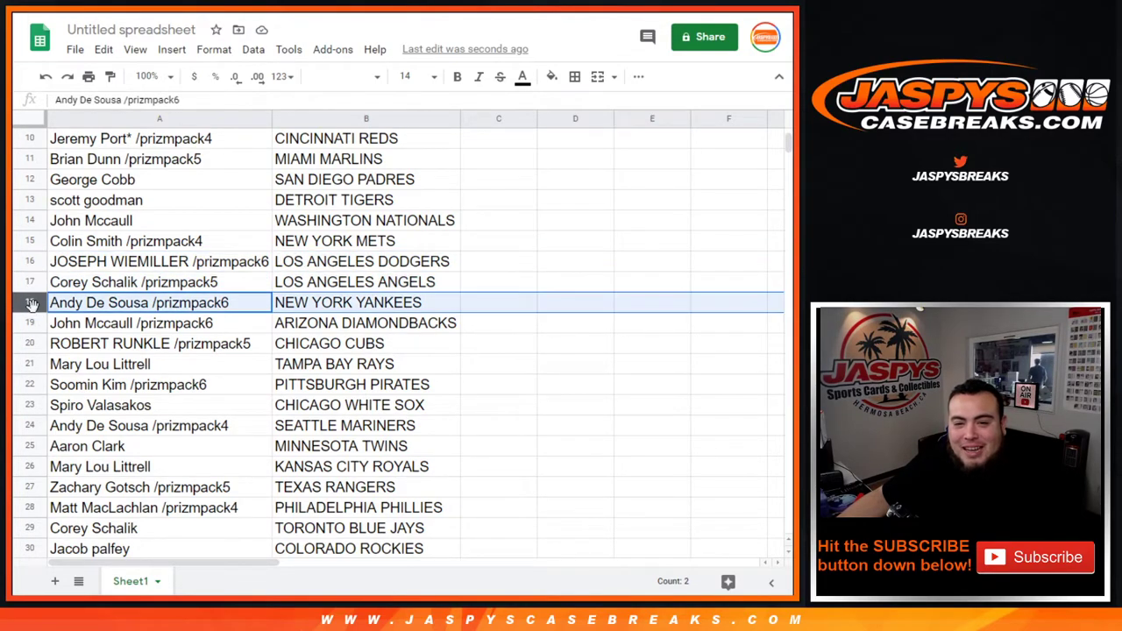
pyautogui.click(28, 323)
pyautogui.click(30, 343)
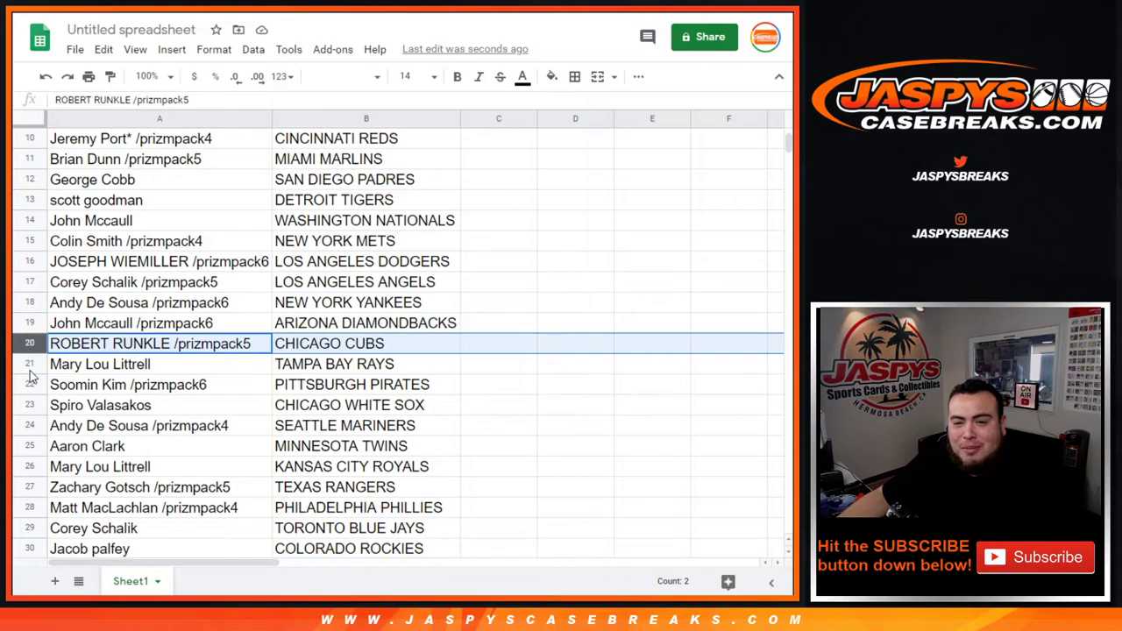
pyautogui.click(29, 364)
pyautogui.click(29, 384)
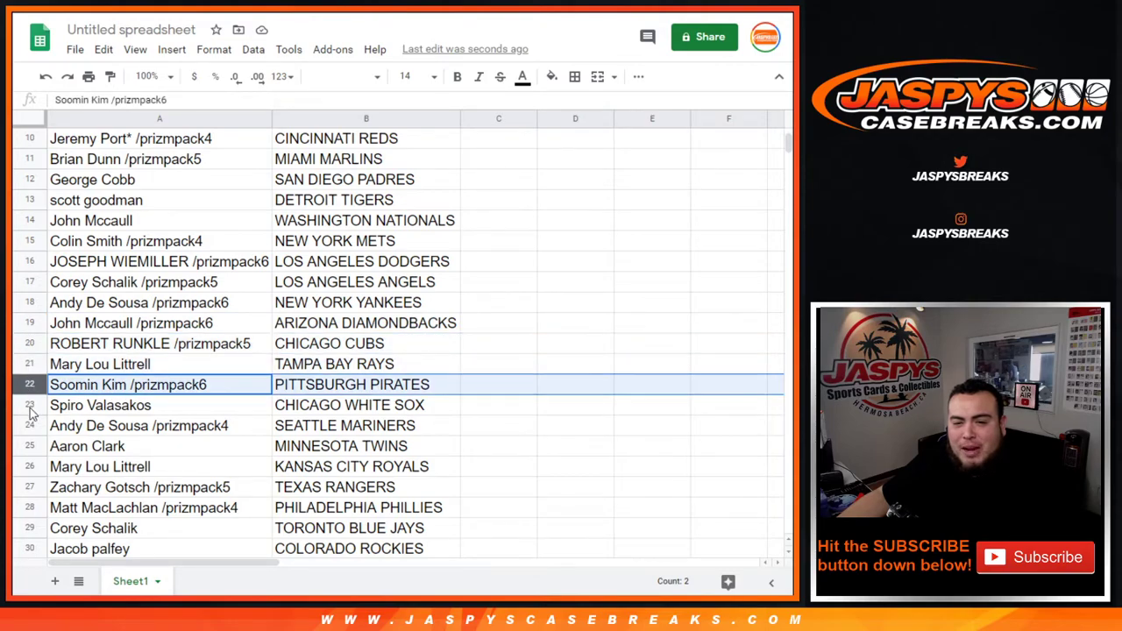
pyautogui.click(29, 406)
pyautogui.click(30, 426)
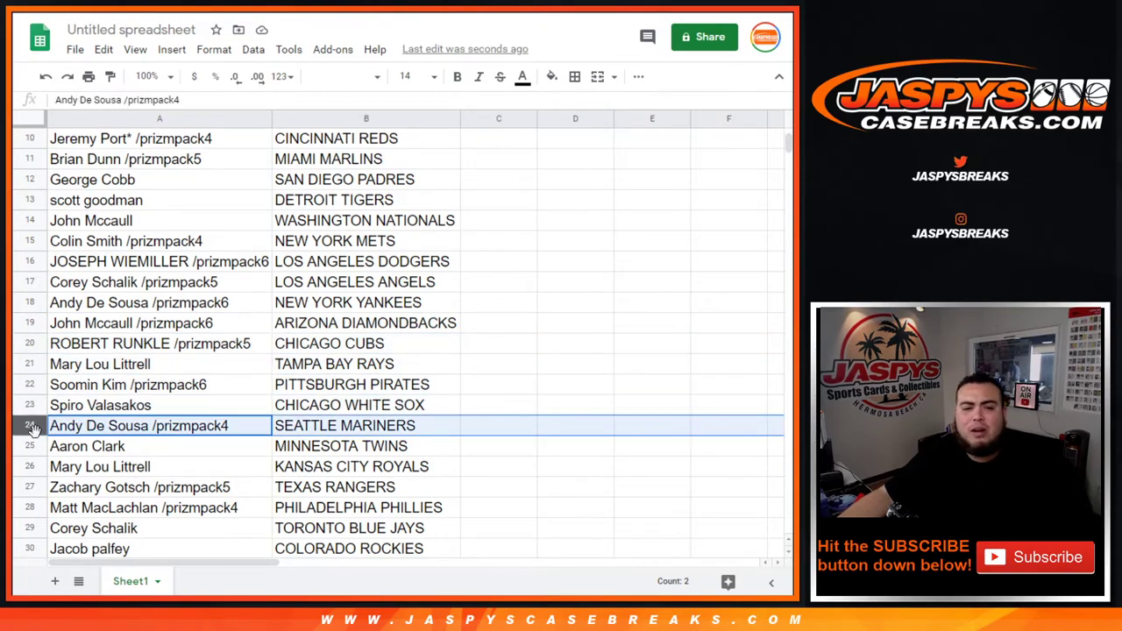
pyautogui.click(30, 446)
pyautogui.scroll(-3, 93, 391)
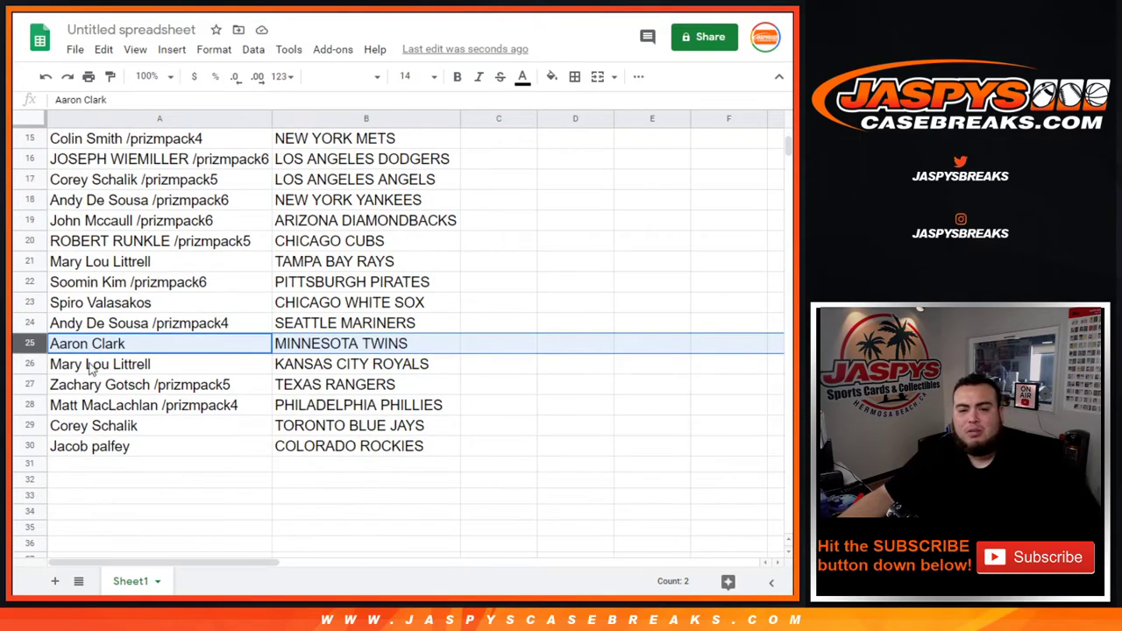
pyautogui.click(34, 364)
pyautogui.click(31, 384)
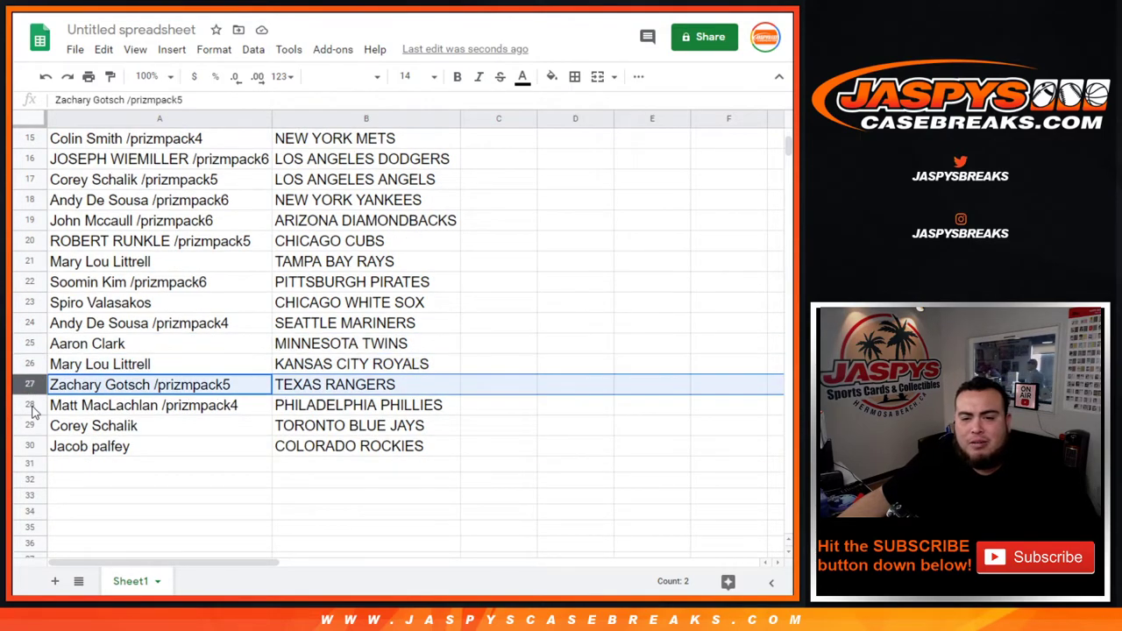
pyautogui.click(31, 405)
pyautogui.click(36, 431)
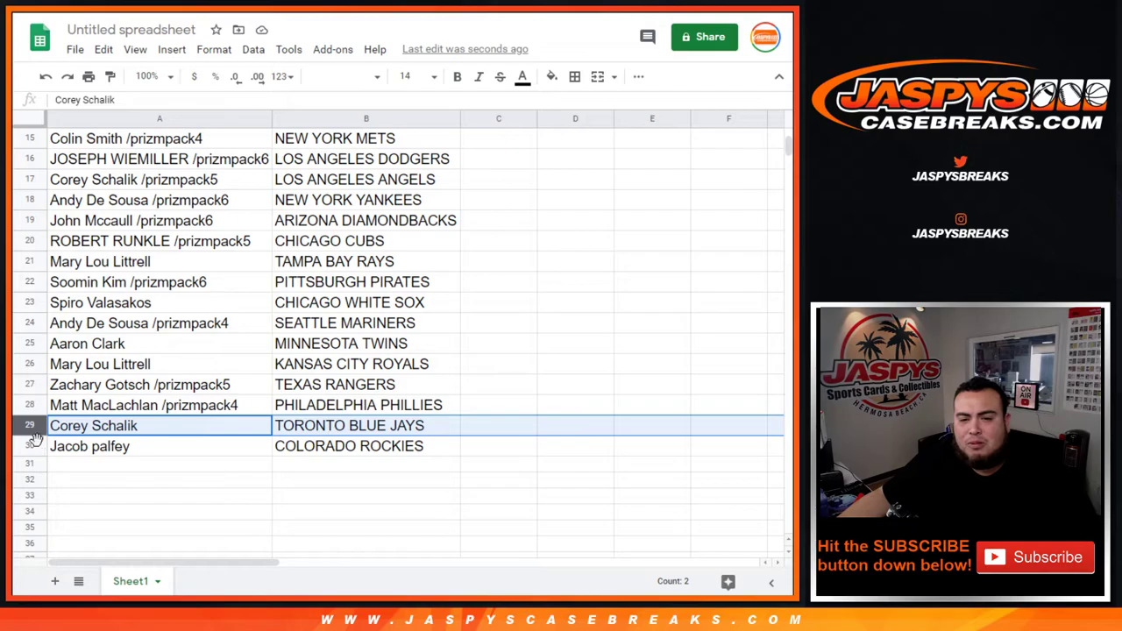
pyautogui.click(37, 444)
# - Sort the sheet by the team names in column B from A to Z
pyautogui.scroll(5, 456, 421)
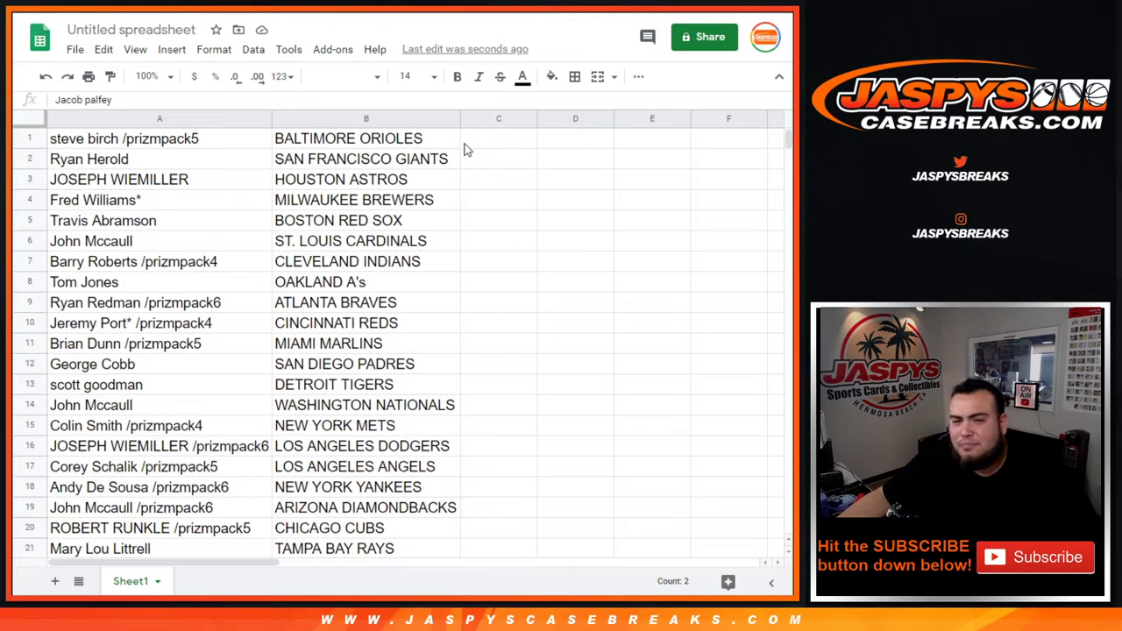
pyautogui.rightClick(452, 121)
pyautogui.click(501, 403)
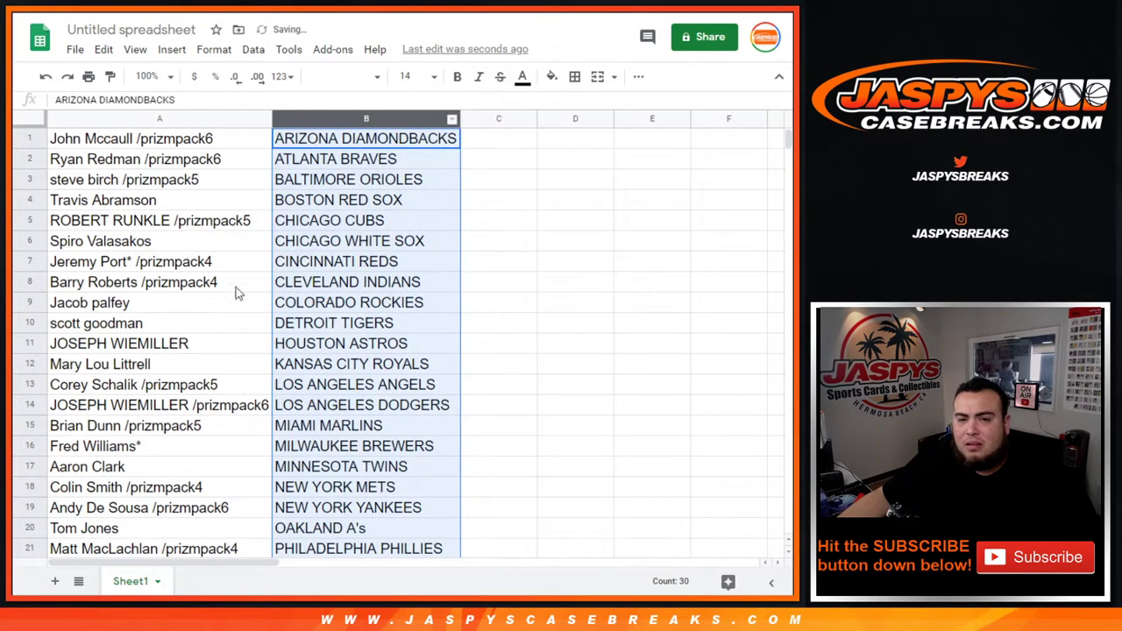
# - Apply all borders to the name and team list in A1:B30 and centre its text horizontally
pyautogui.moveTo(186, 146); pyautogui.dragTo(335, 451)
pyautogui.click(575, 79)
pyautogui.click(581, 107)
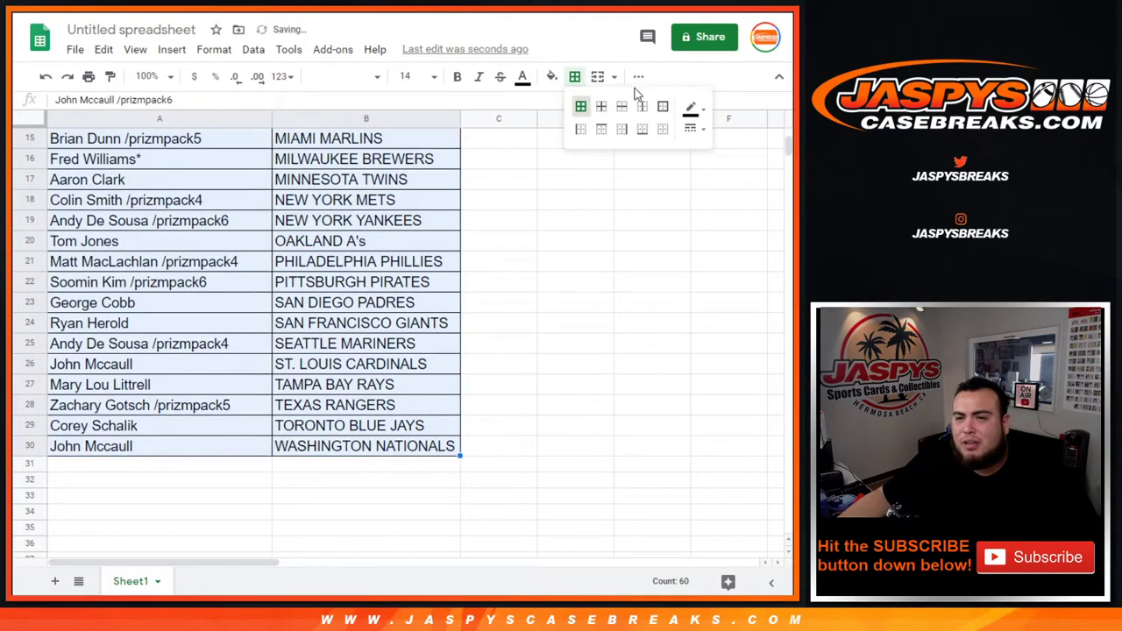
pyautogui.click(638, 76)
pyautogui.click(412, 104)
pyautogui.click(427, 131)
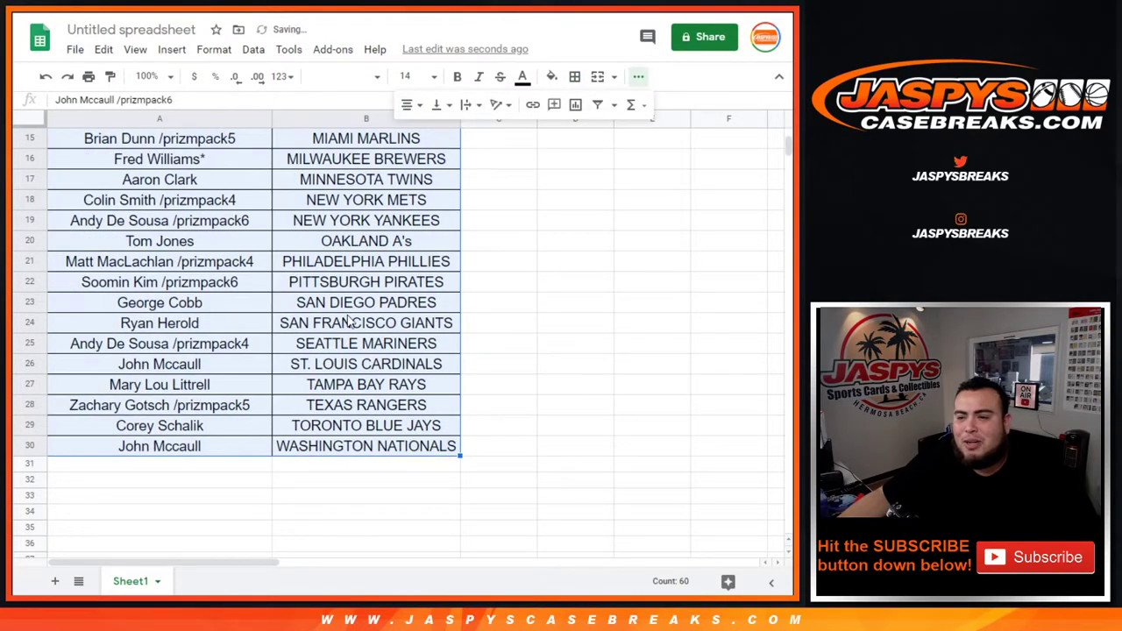
pyautogui.scroll(5, 347, 327)
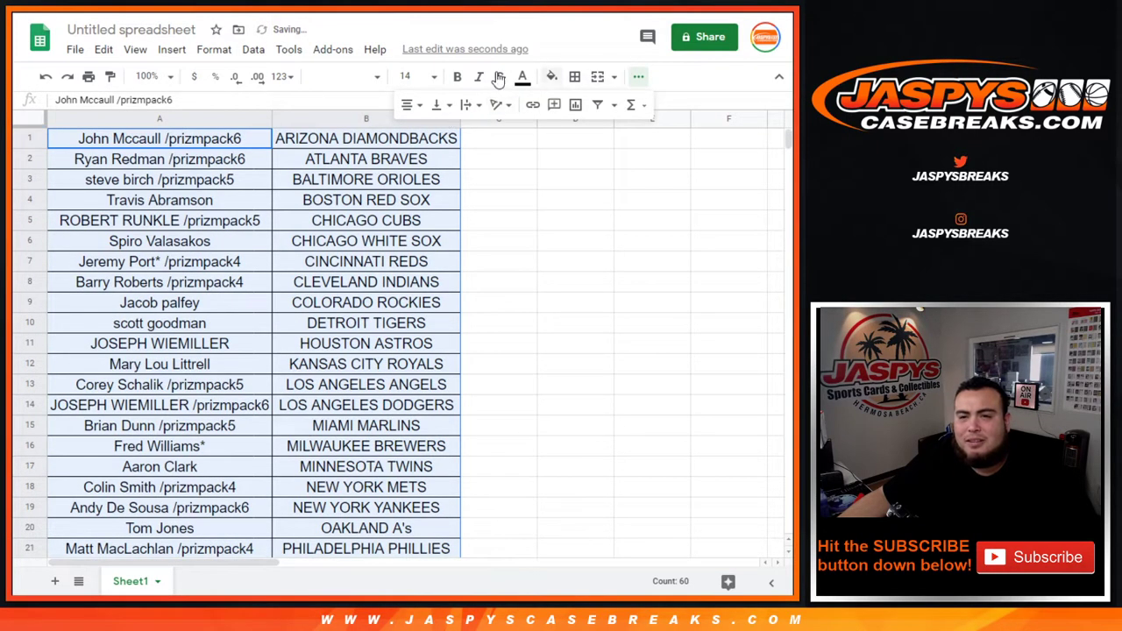
# - Switch to the shop's product page and copy its title from "JASPY'S 13-BOX LORDS OF THE SWING" through "BASEBALL MIXER *R"
pyautogui.click(309, 13)
pyautogui.moveTo(411, 158); pyautogui.dragTo(557, 269)
pyautogui.hotkey('ctrl', 'c')
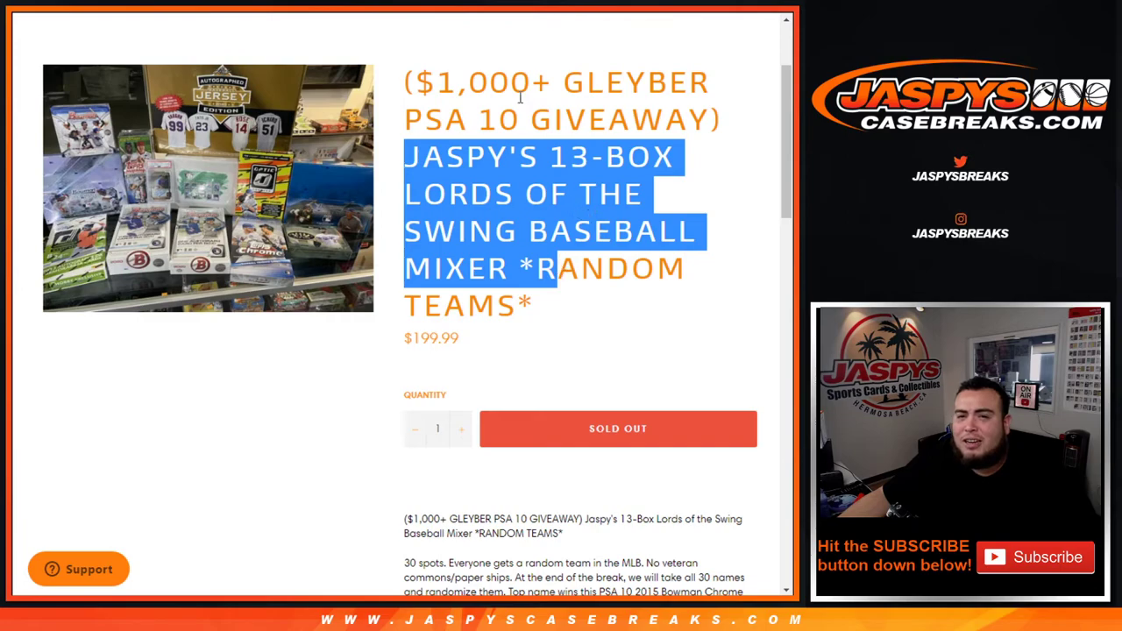
# - Back in the spreadsheet, rename the file "M. 9/14 - JASPY'S 13-BOX LORDS OF THE SWING BASEBALL MIXER *RT*" using the copied title
pyautogui.click(176, 13)
pyautogui.click(162, 30)
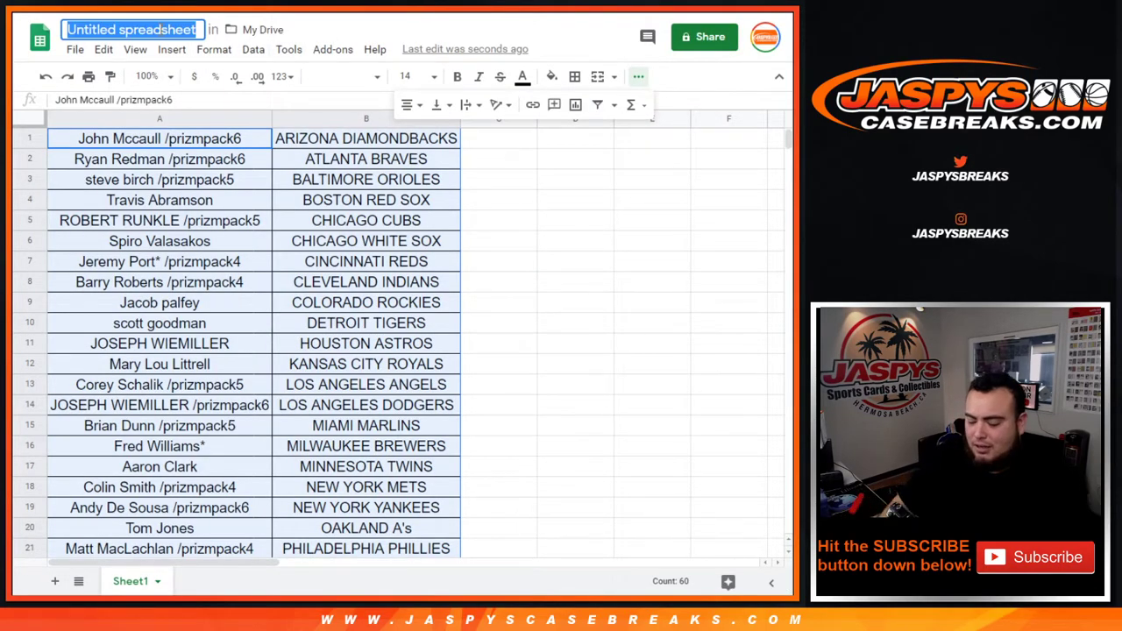
pyautogui.write('M. 9/')
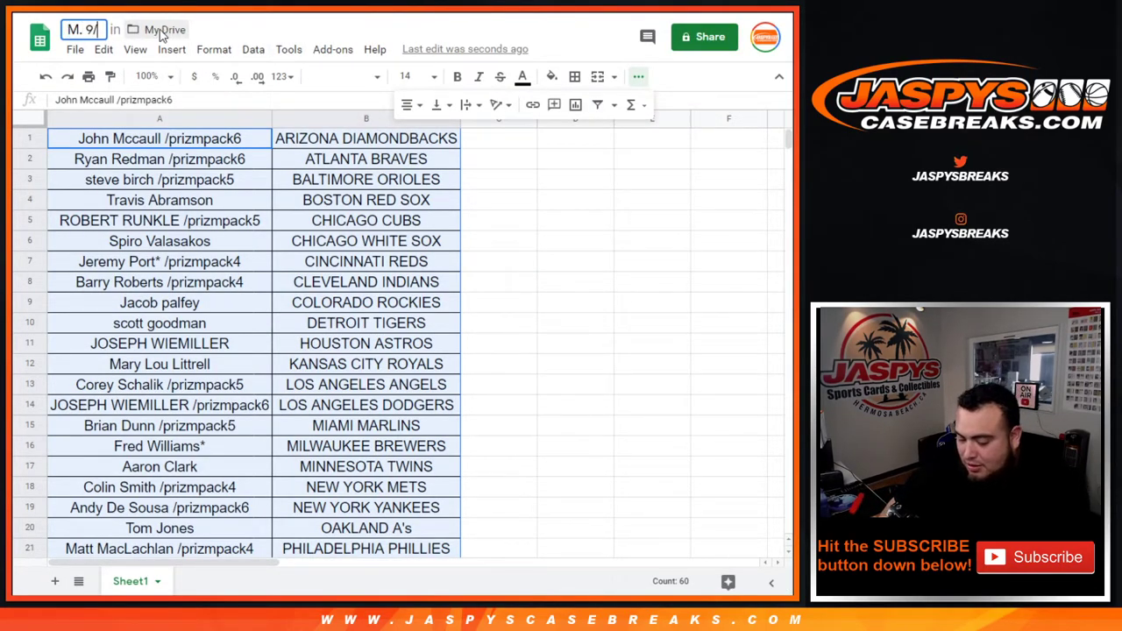
pyautogui.write('134 -')
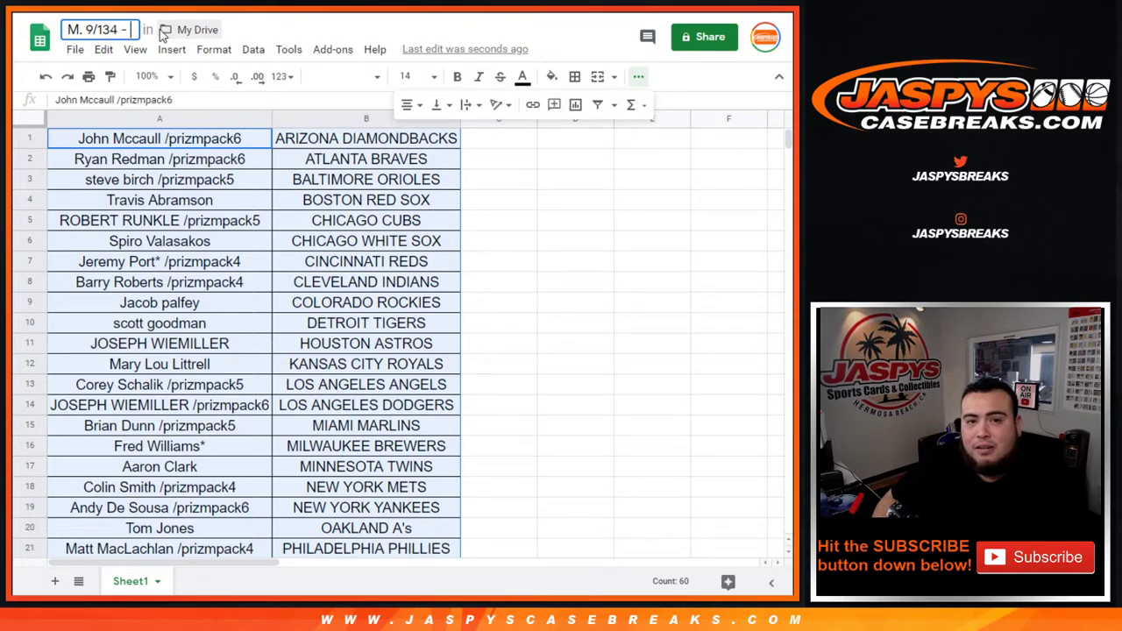
pyautogui.hotkey('ctrl', 'v')
pyautogui.write('T*')
pyautogui.press('Left')
pyautogui.press('Left')
pyautogui.press('Left')
pyautogui.press('Left')
pyautogui.hotkey('ctrl', 'Left')
pyautogui.hotkey('ctrl', 'Left')
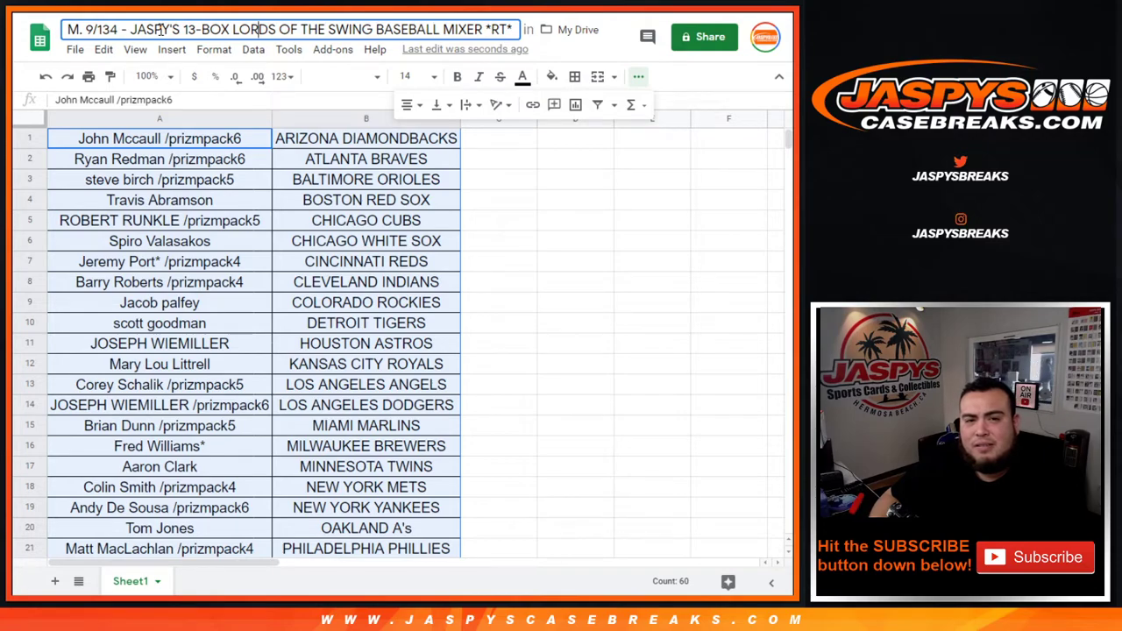
pyautogui.press('BackSpace')
pyautogui.press('Return')
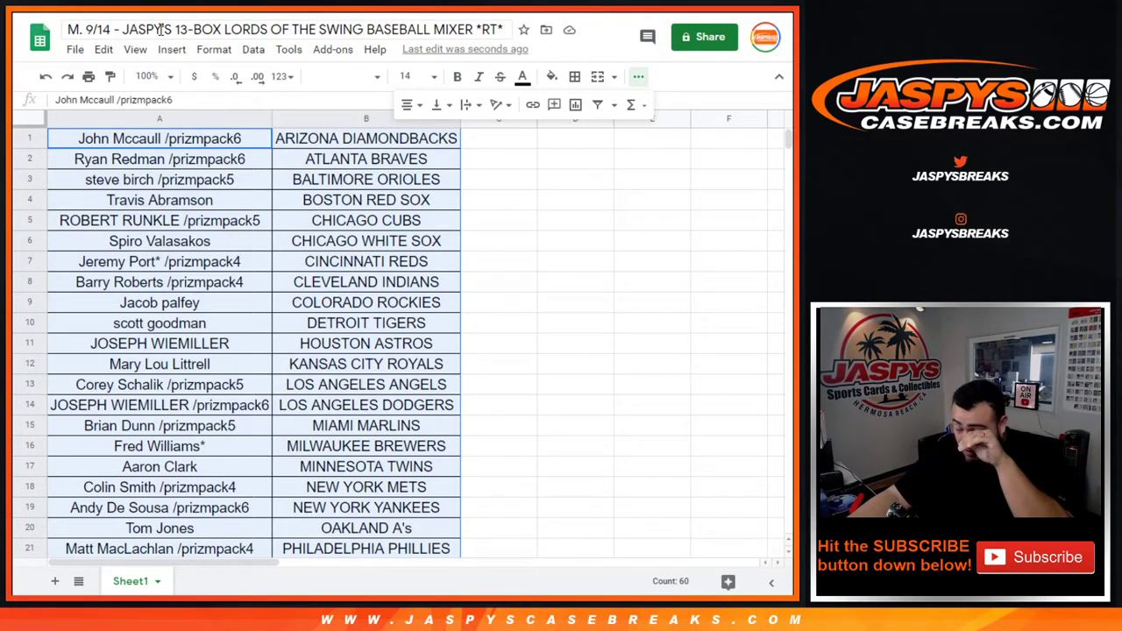
# - Print the current sheet in portrait orientation with the workbook title included on the page
pyautogui.click(89, 76)
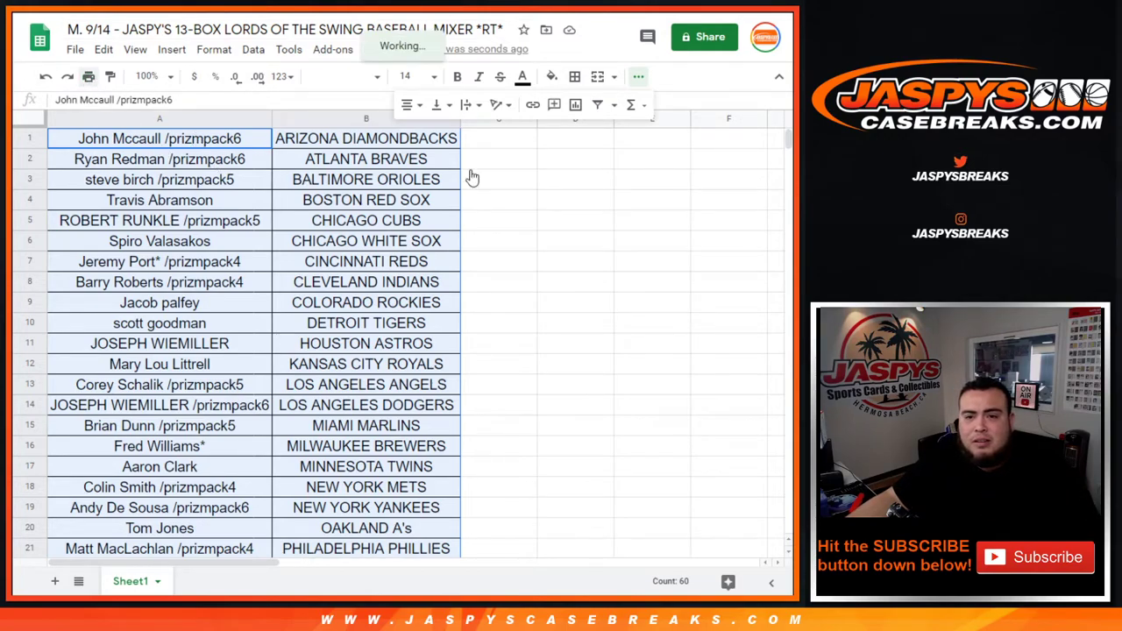
pyautogui.click(704, 228)
pyautogui.click(631, 409)
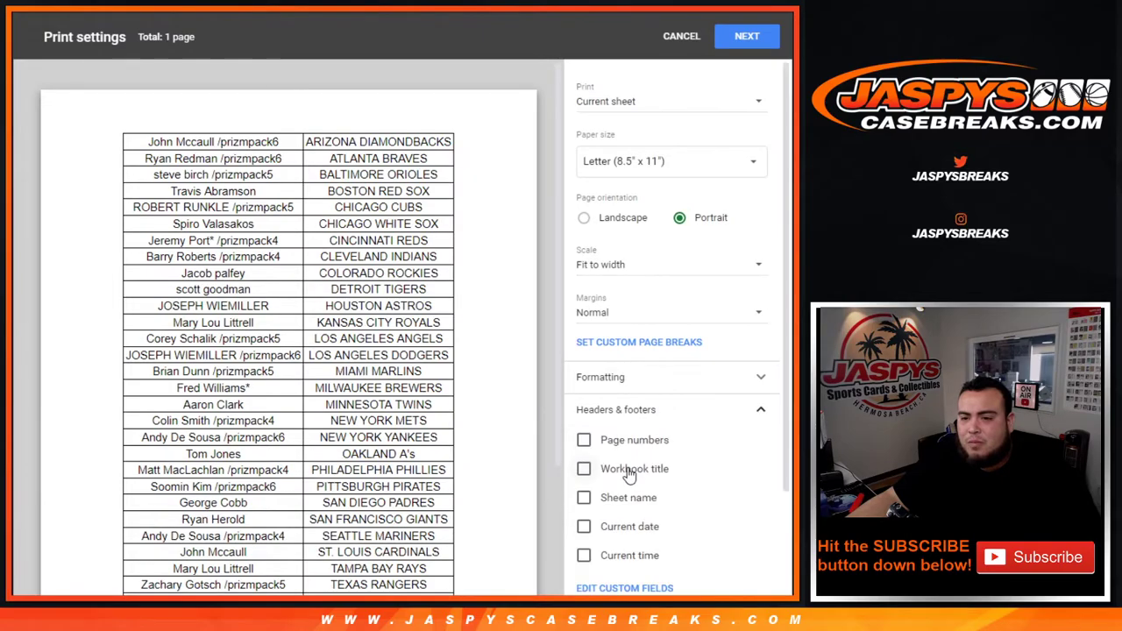
pyautogui.click(628, 468)
pyautogui.scroll(-2, 565, 123)
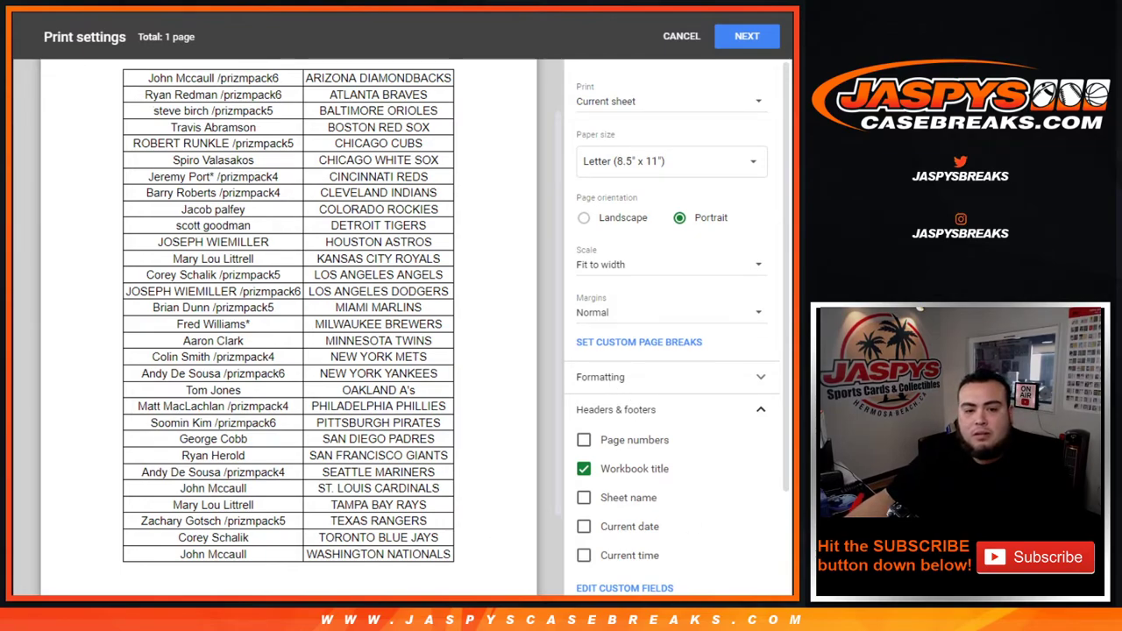
pyautogui.click(743, 37)
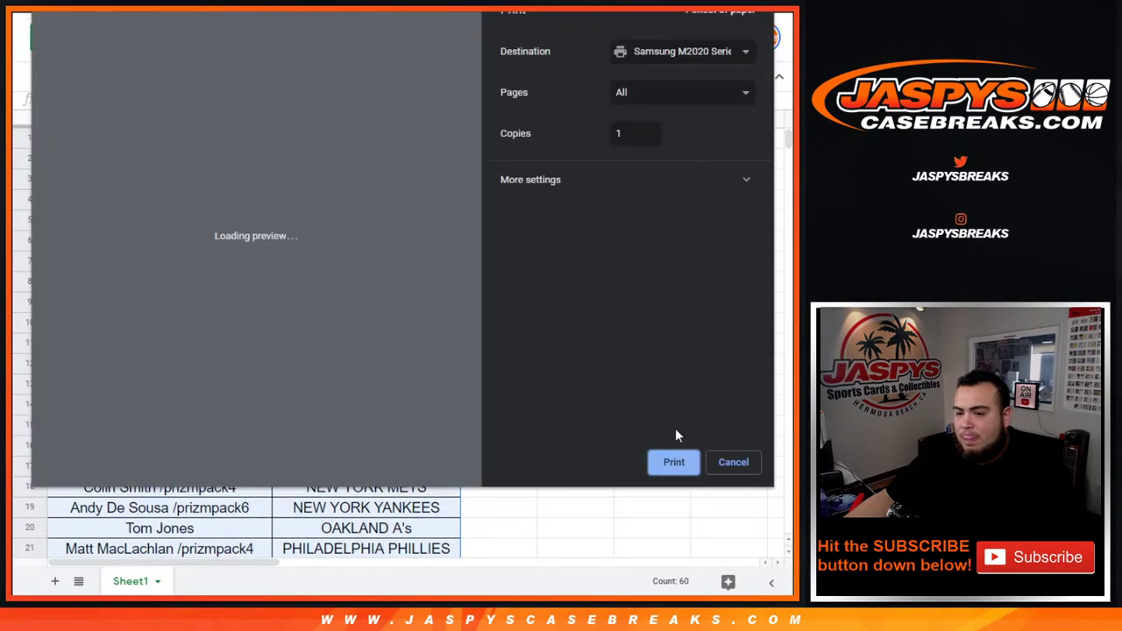
pyautogui.click(672, 466)
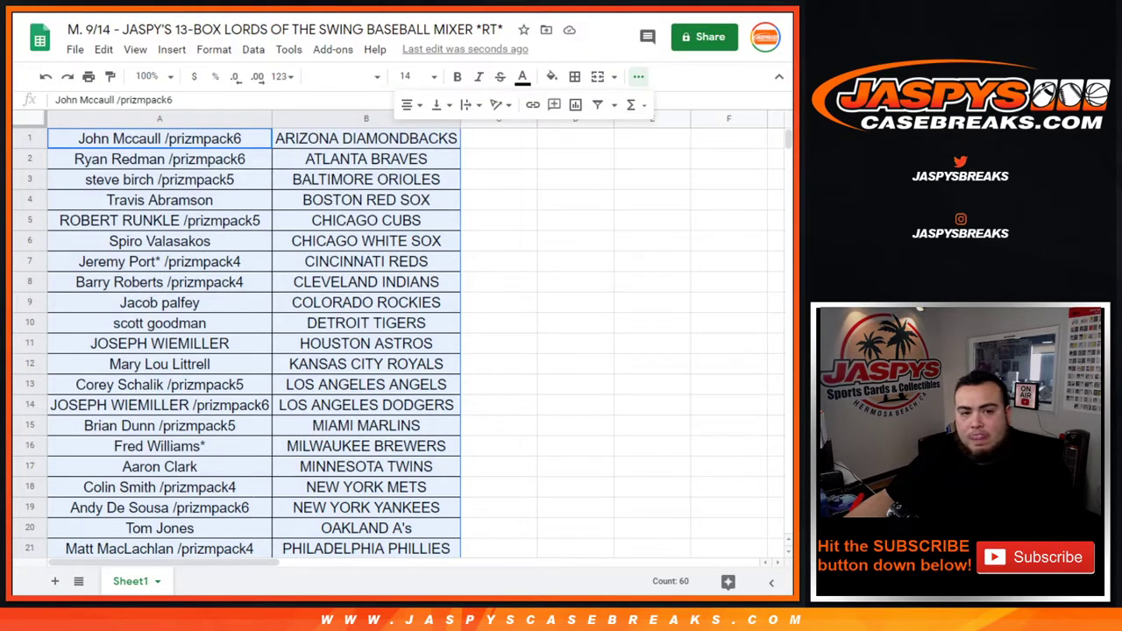